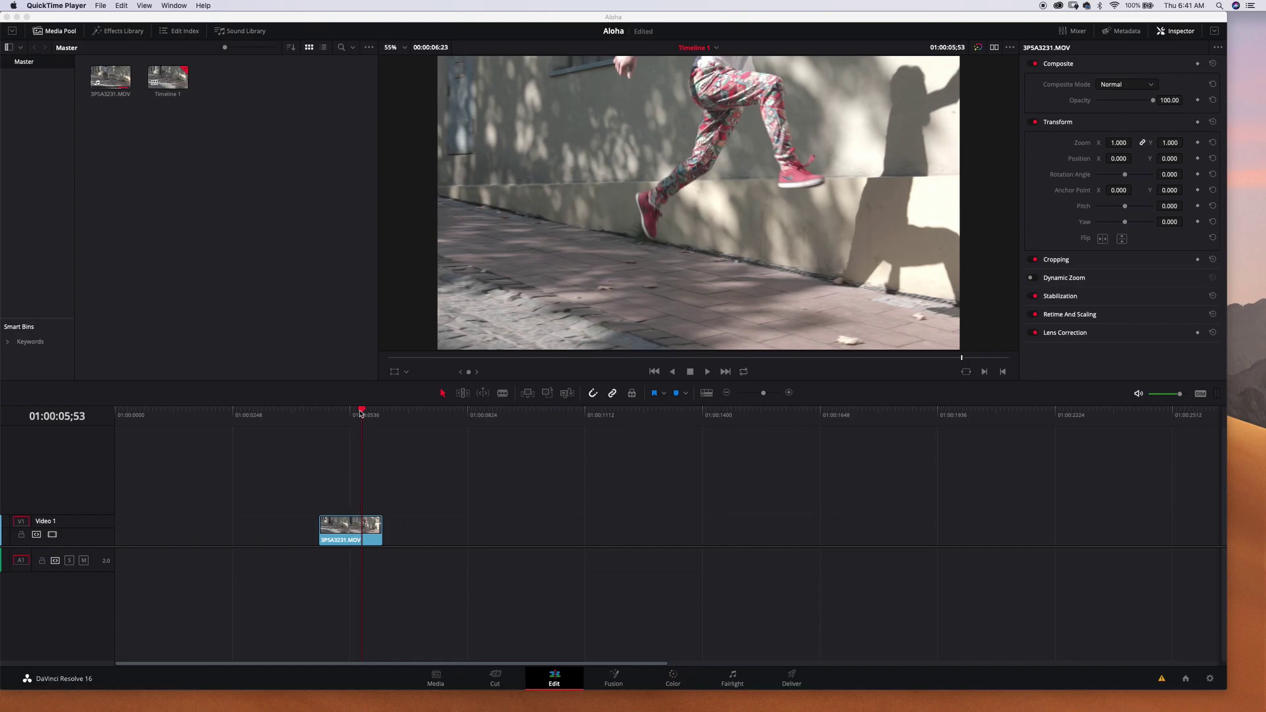
Scrub to the mid-jump frame and duplicate the jumping clip onto Video 2
mouse_move(362, 410)
left_mouse_down()
mouse_move(336, 412)
mouse_move(384, 412)
mouse_move(325, 412)
mouse_move(364, 422)
left_mouse_up()
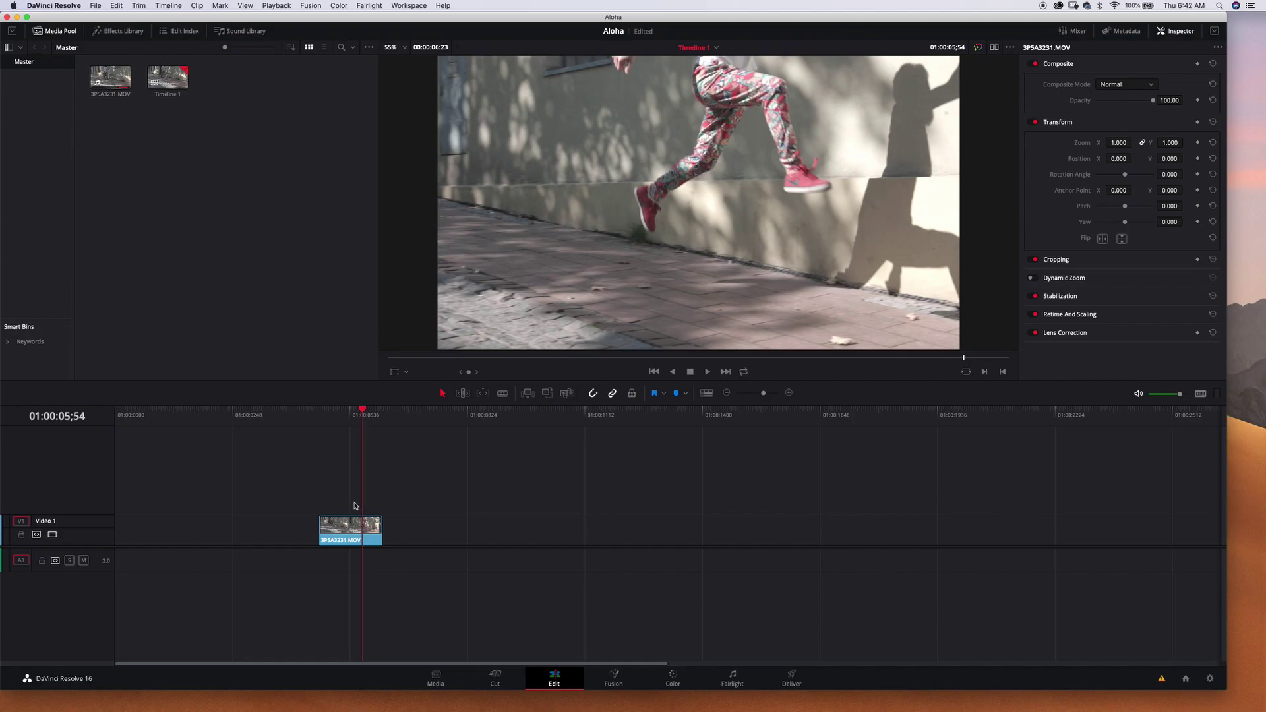
left_click(362, 538)
left_click_drag(362, 539, 366, 501)
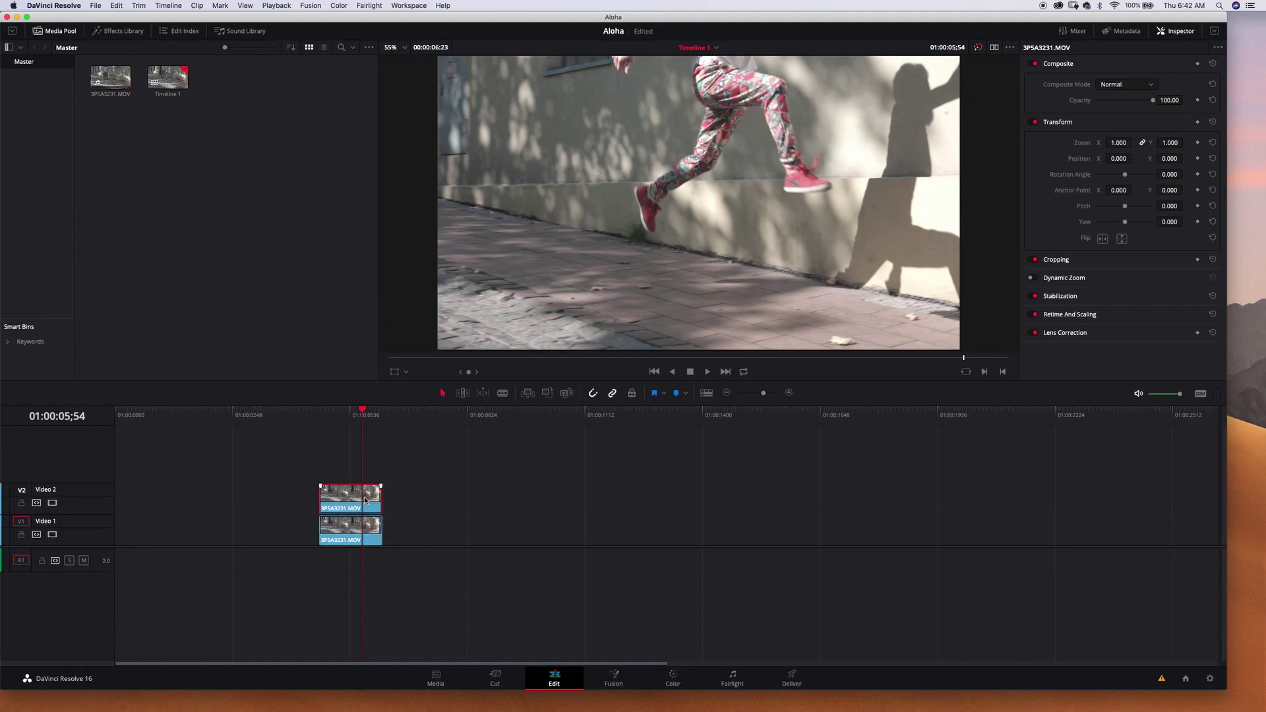
Freeze the Video 2 copy on the current frame, compare it, and select both clips
left_click(198, 6)
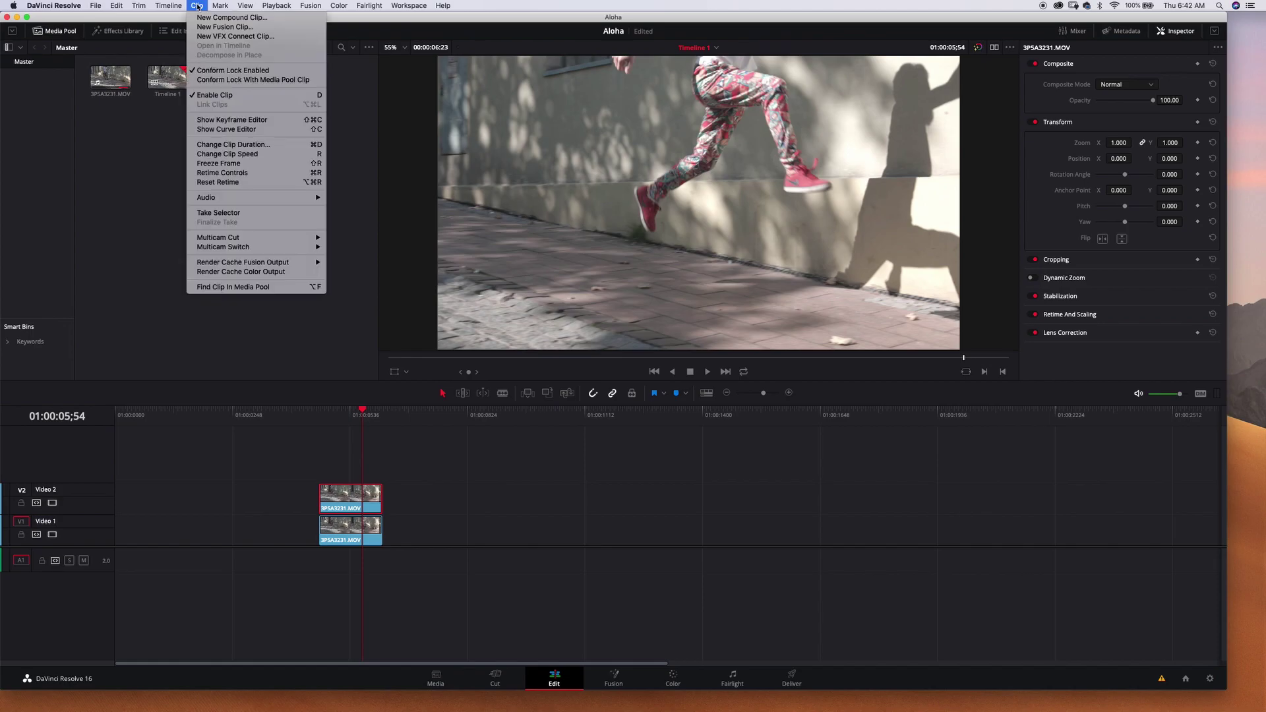
left_click(229, 165)
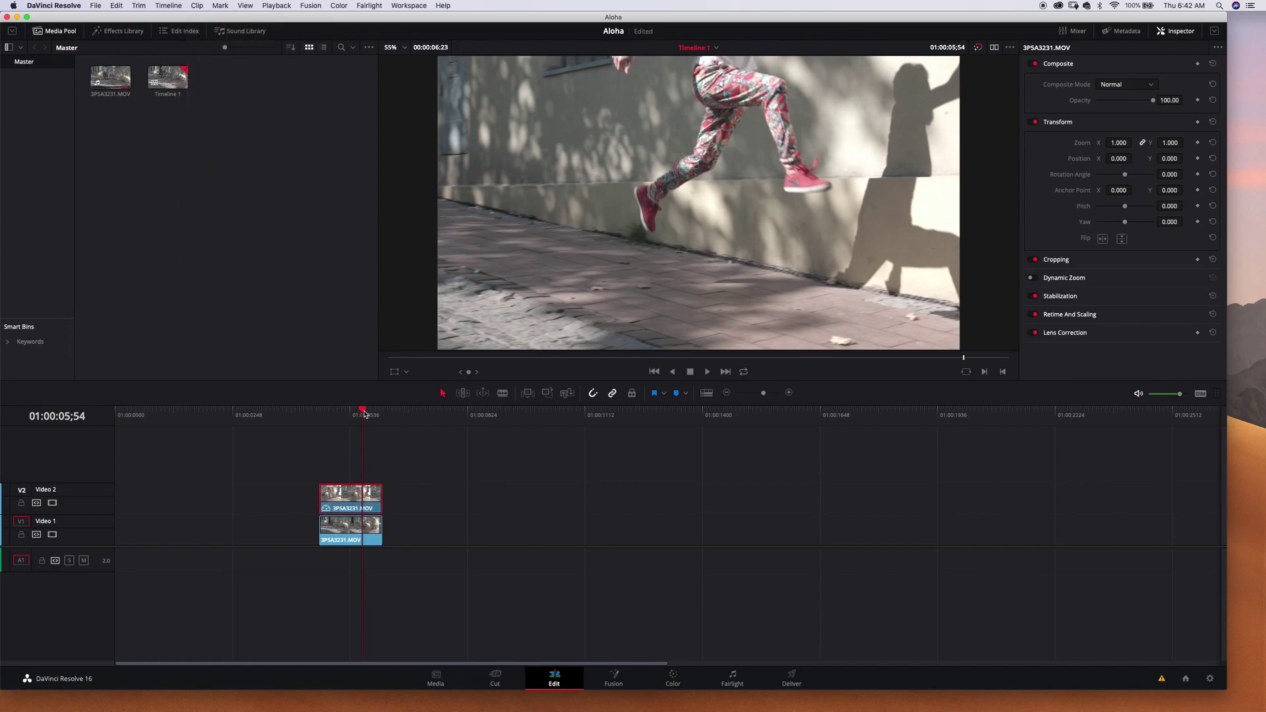
mouse_move(364, 413)
left_mouse_down()
mouse_move(381, 414)
mouse_move(356, 414)
left_mouse_up()
left_click_drag(305, 482, 350, 562)
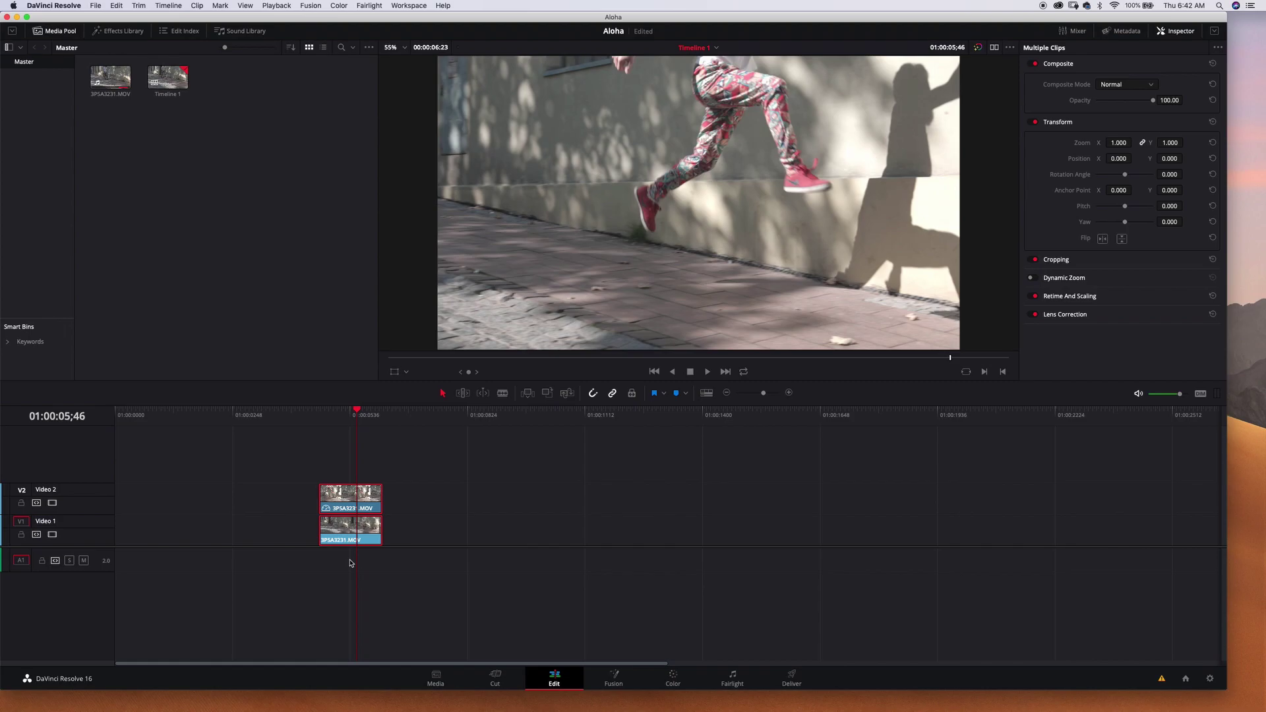
Combine both selected clips into a new Fusion clip and open it on the Fusion page
right_click(371, 527)
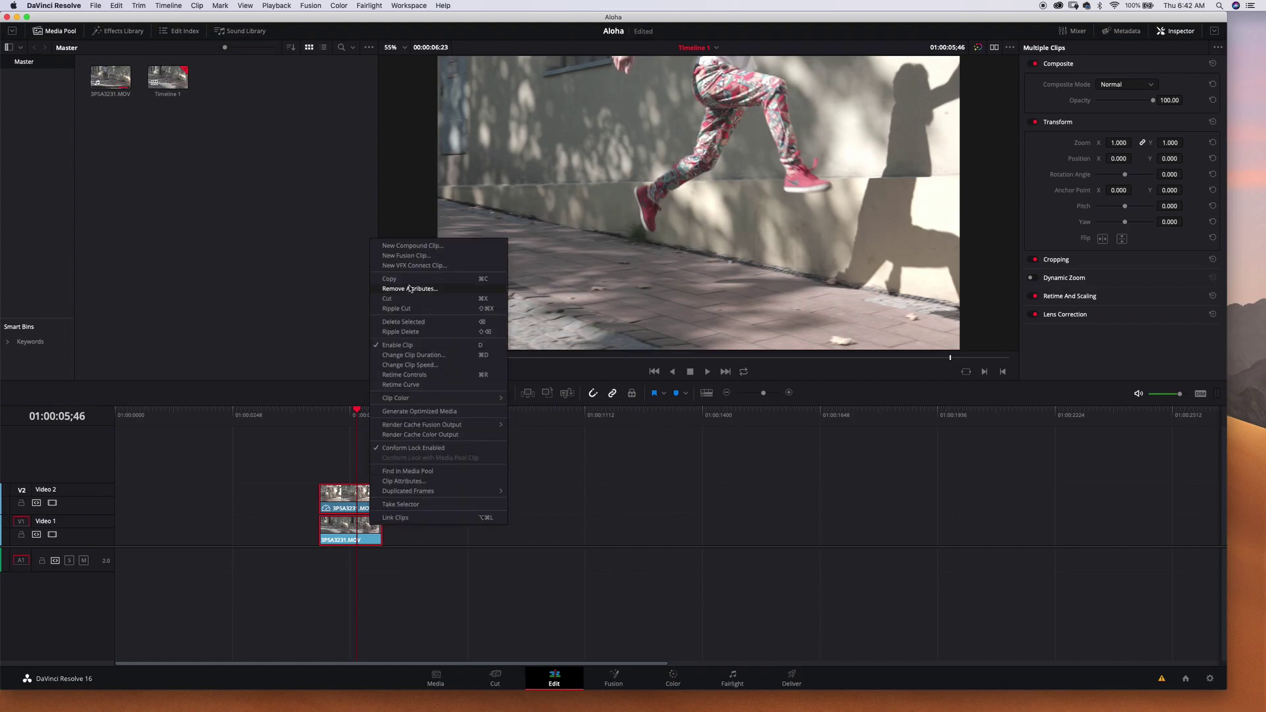
left_click(406, 256)
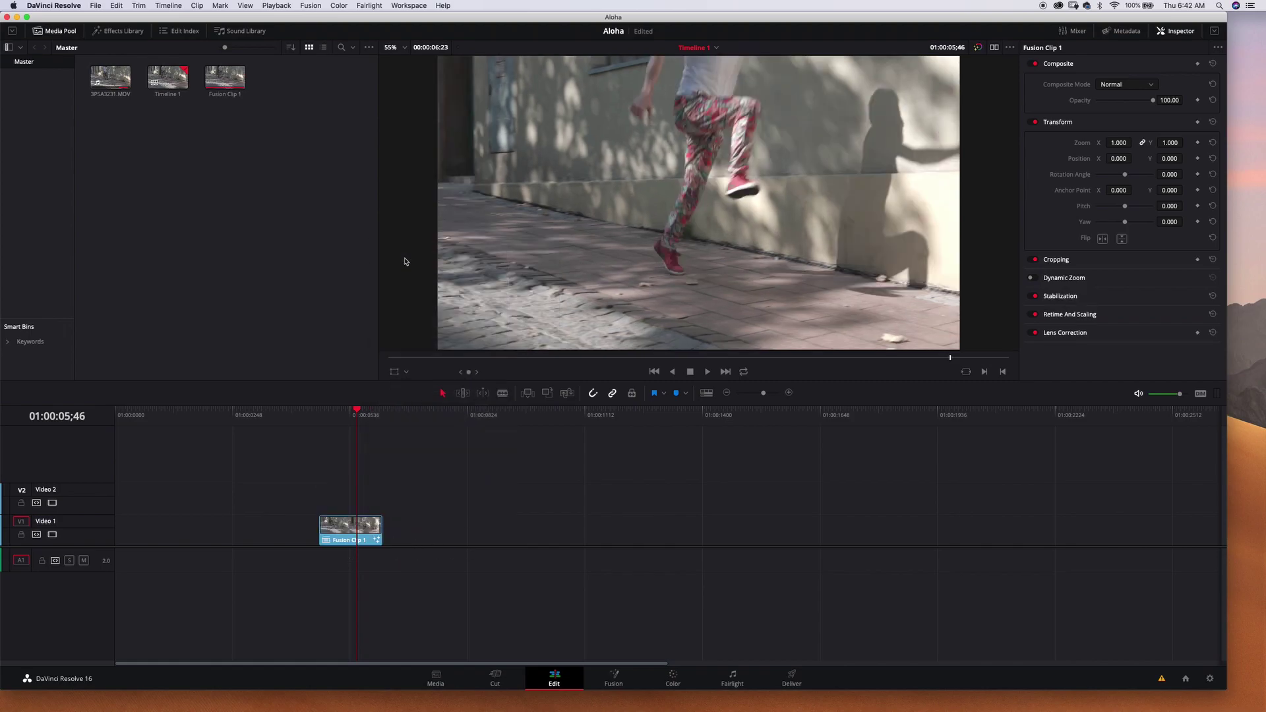
left_click(614, 679)
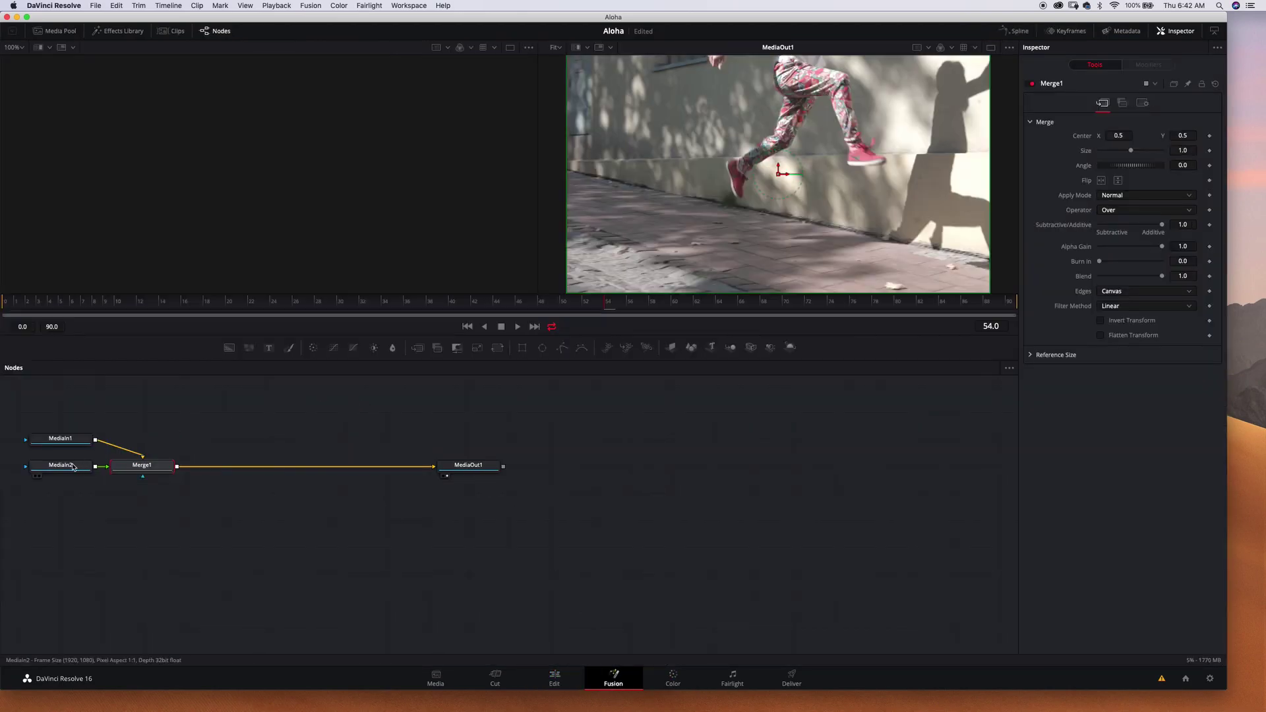
Line up MediaIn2 with Merge1 and show MediaIn1 in the left viewer
left_click_drag(71, 468, 66, 489)
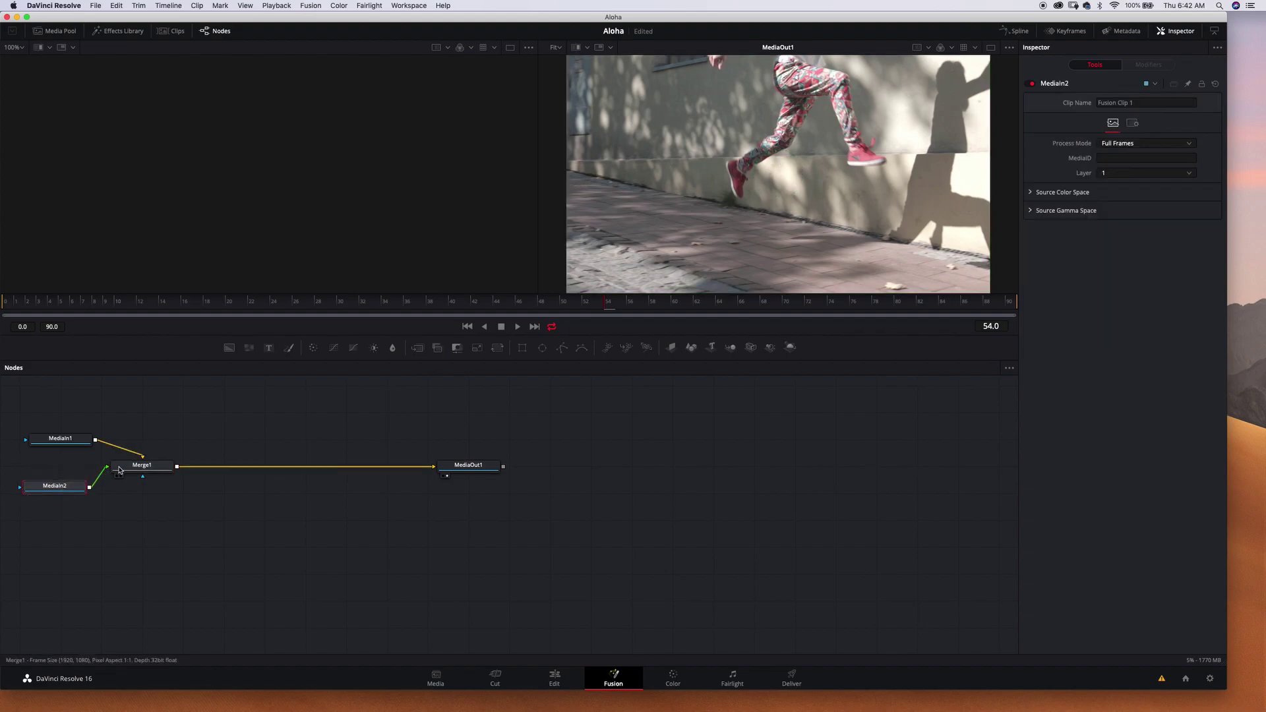
left_click_drag(135, 469, 178, 488)
left_click(131, 489)
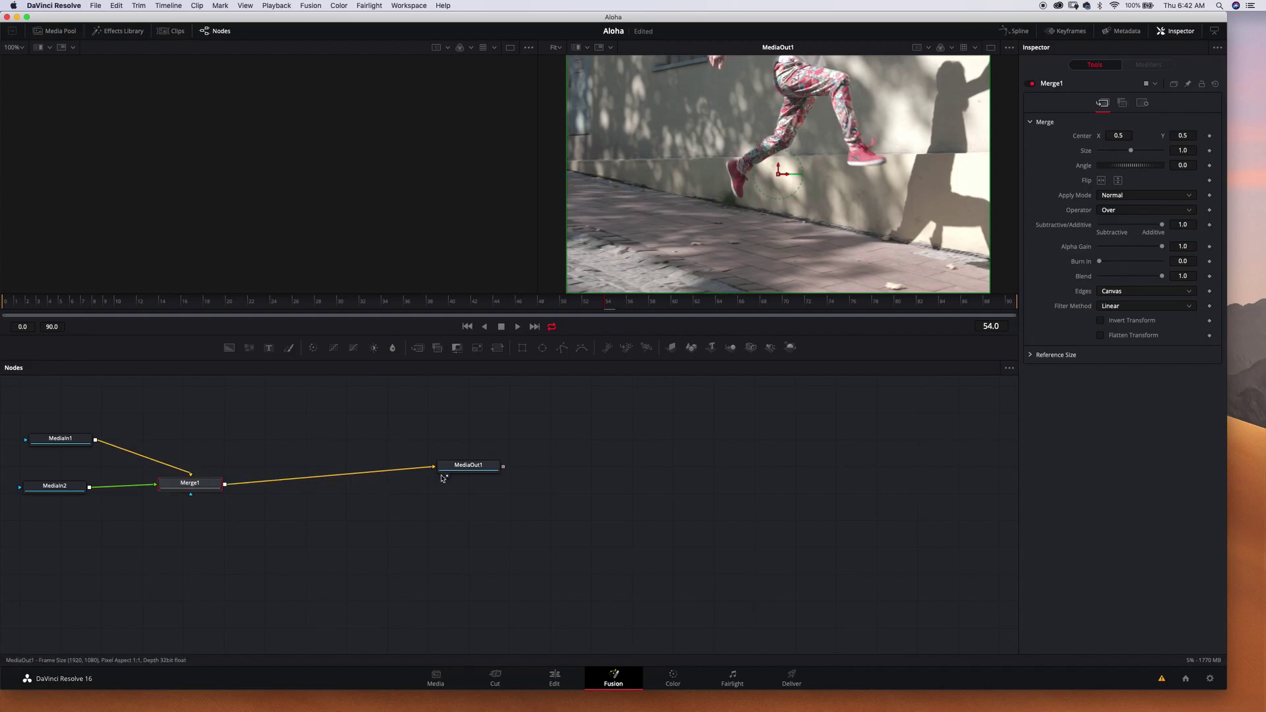
left_click(36, 450)
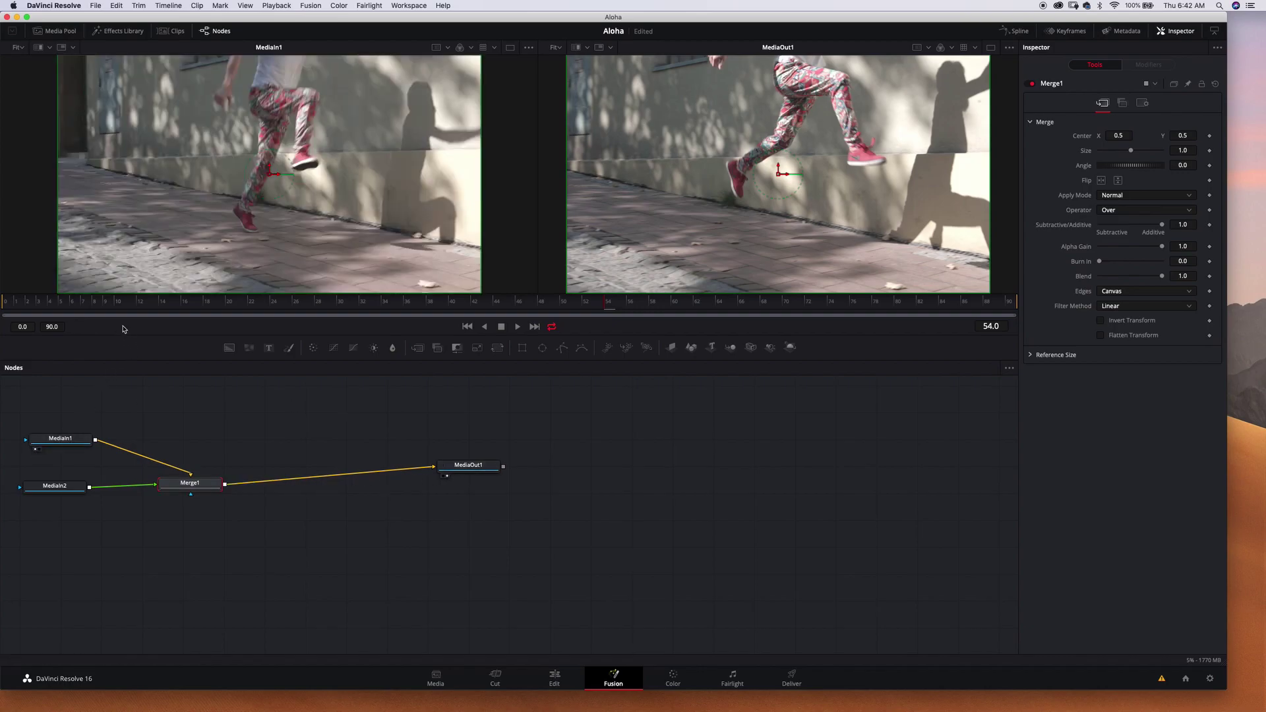
left_click_drag(104, 307, 186, 304)
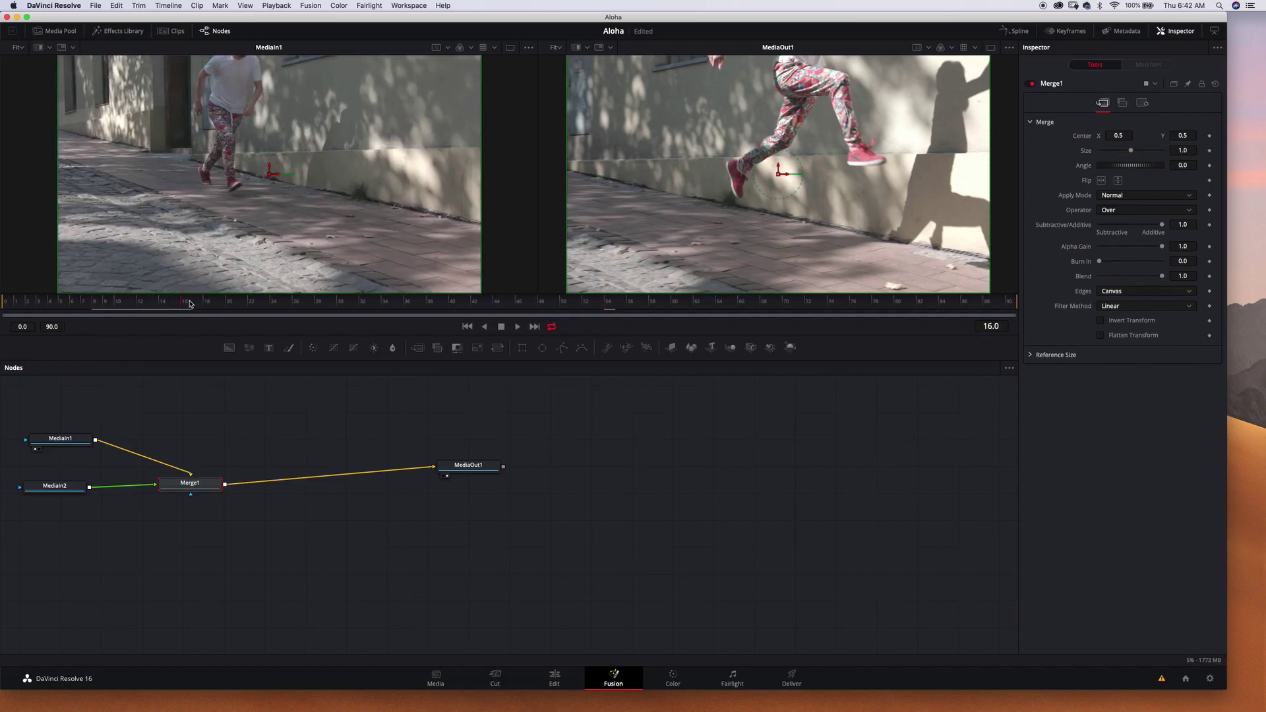
left_click(59, 444)
Rename the MediaIn1 node to 'Move'
right_click(59, 444)
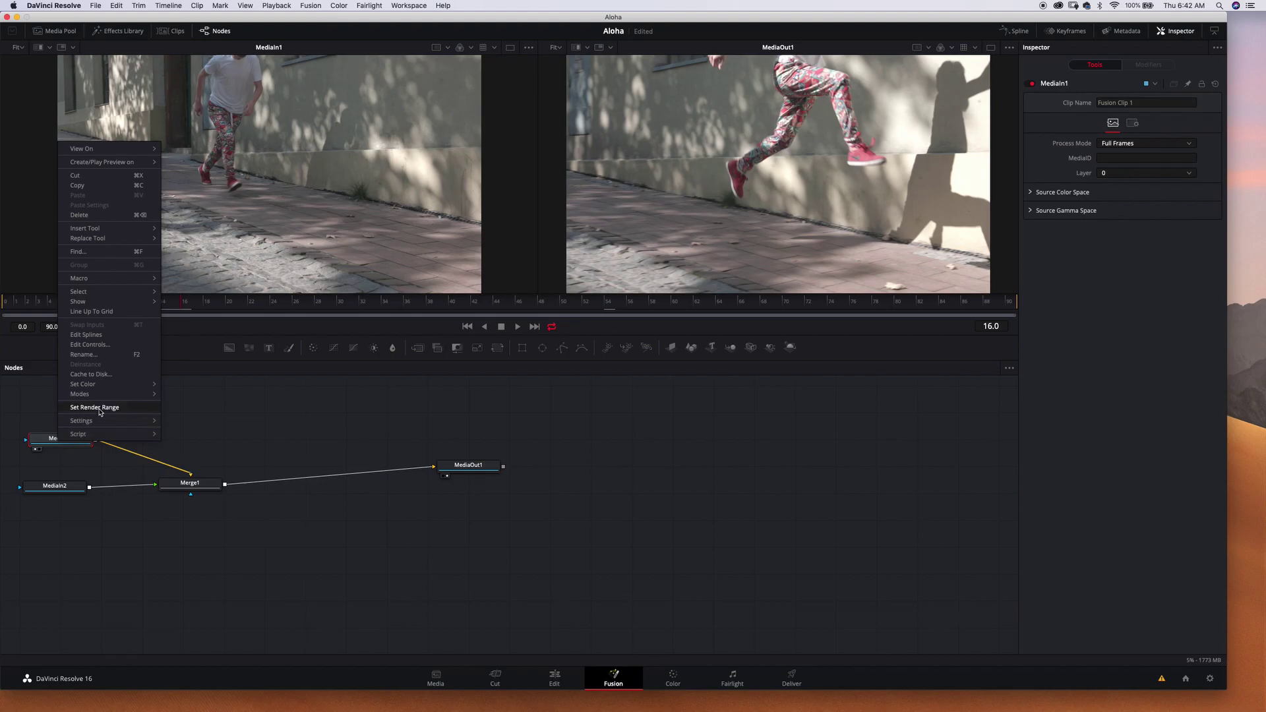
left_click(104, 356)
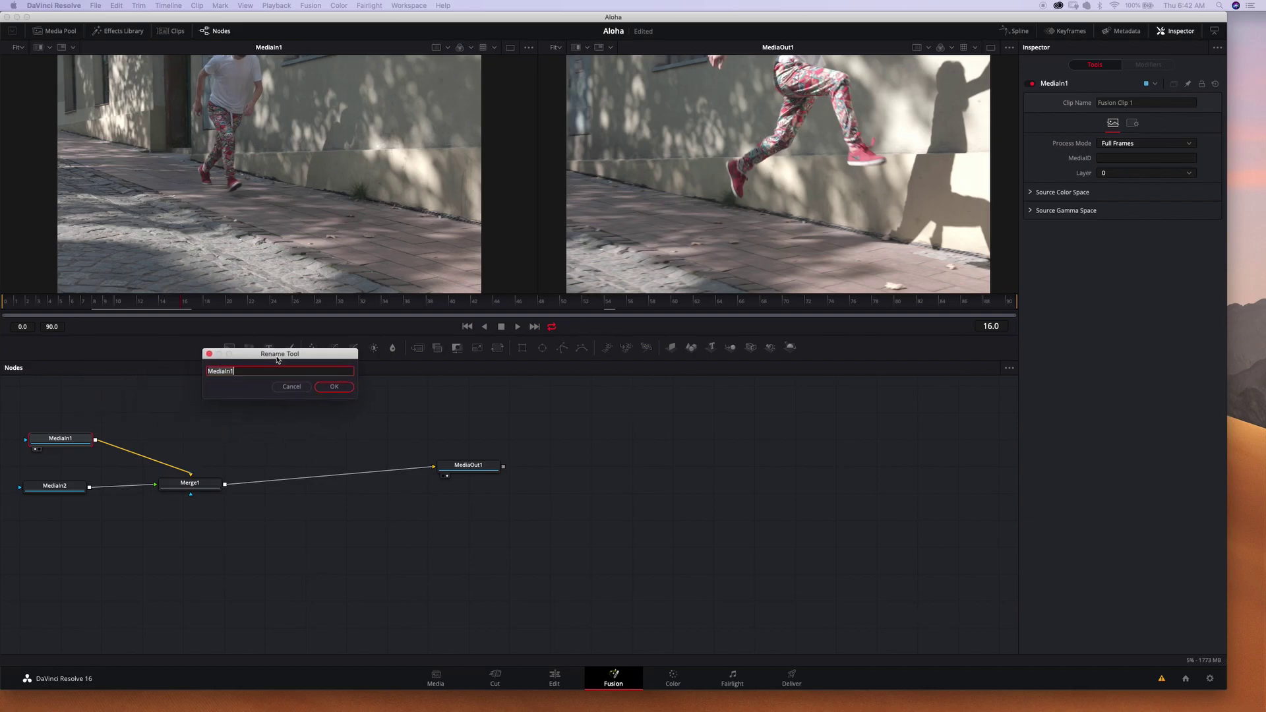
left_click_drag(250, 394, 209, 394)
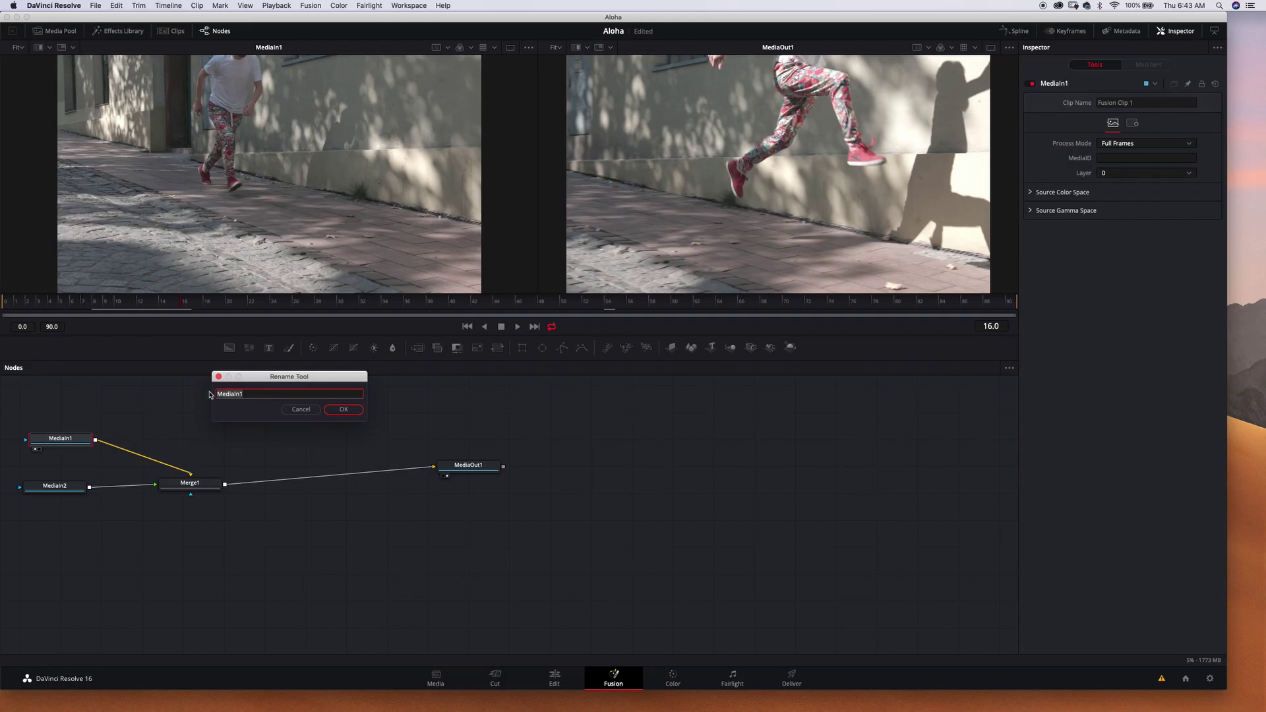
type("Move")
key("Return")
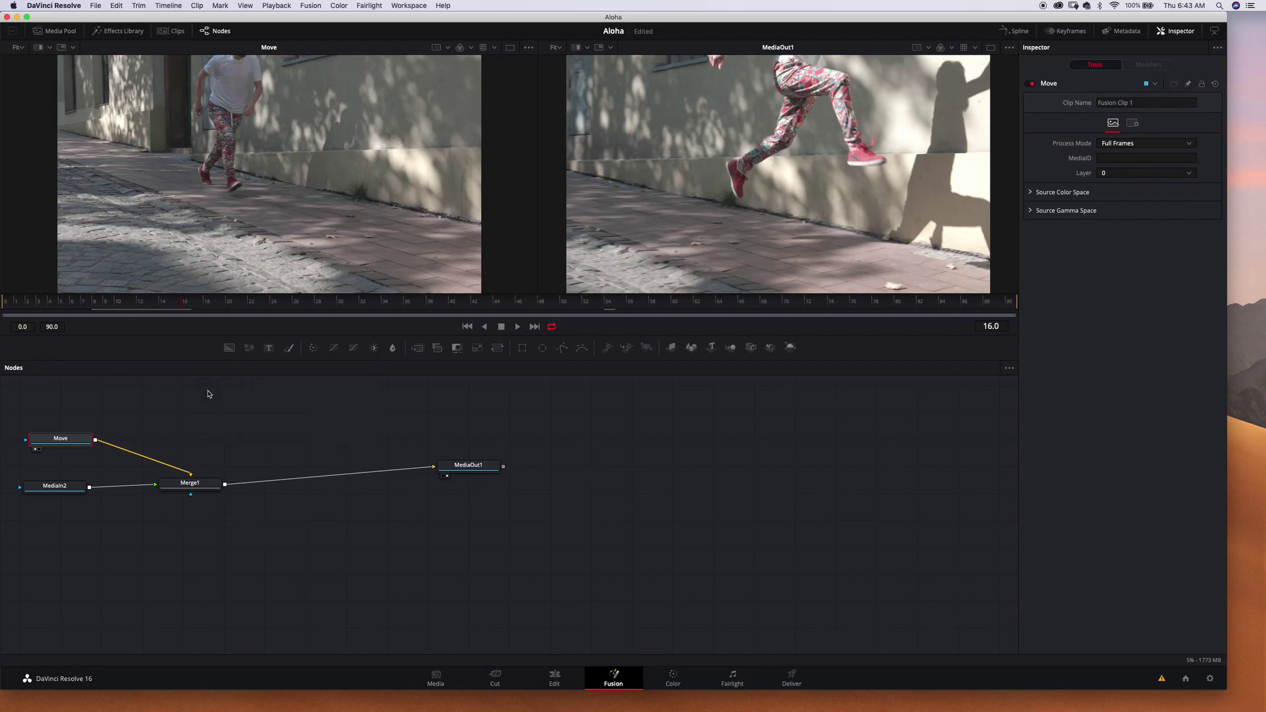
Rename MediaIn2 to 'Still' with F2 and show it in the right viewer
left_click(55, 489)
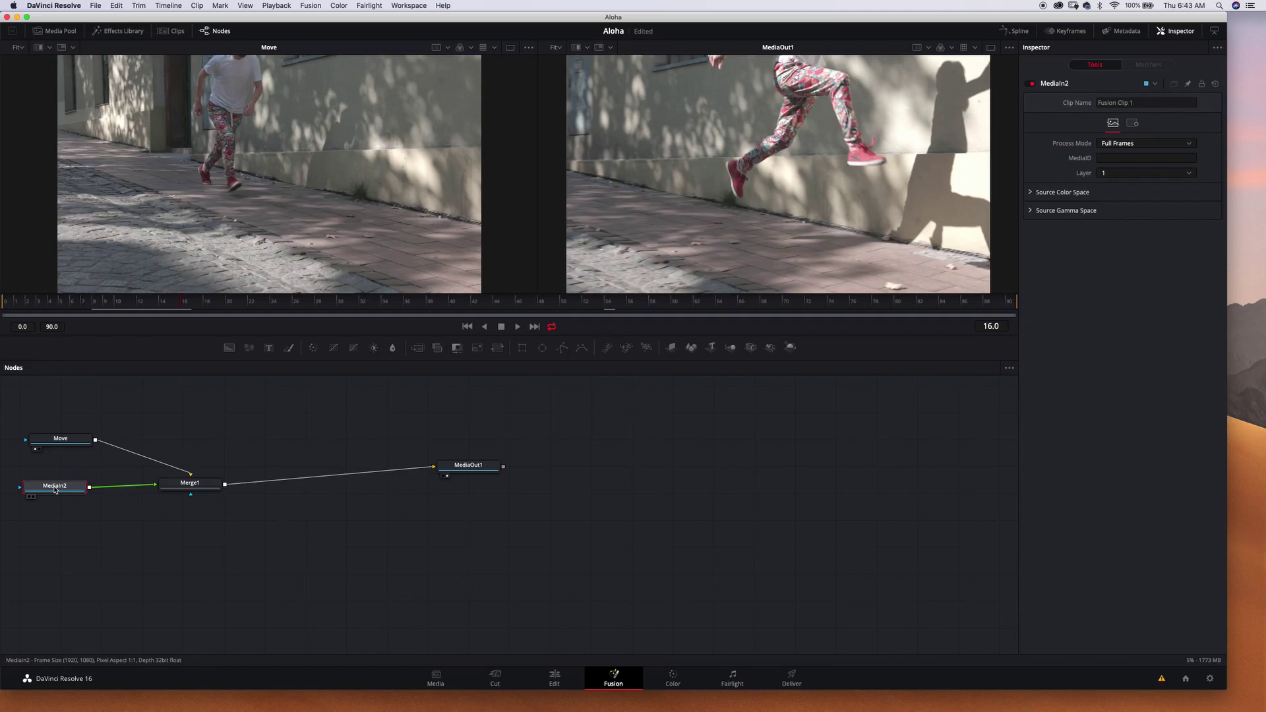
key("F2")
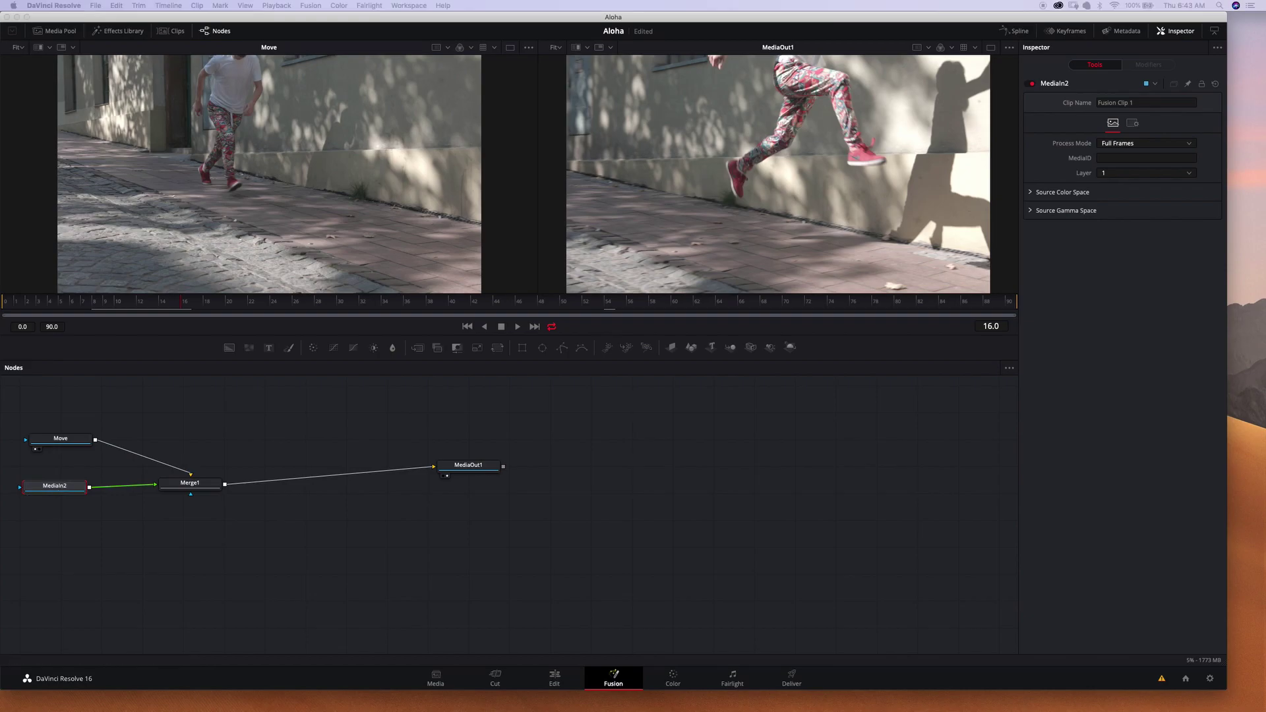
left_click_drag(232, 304, 242, 371)
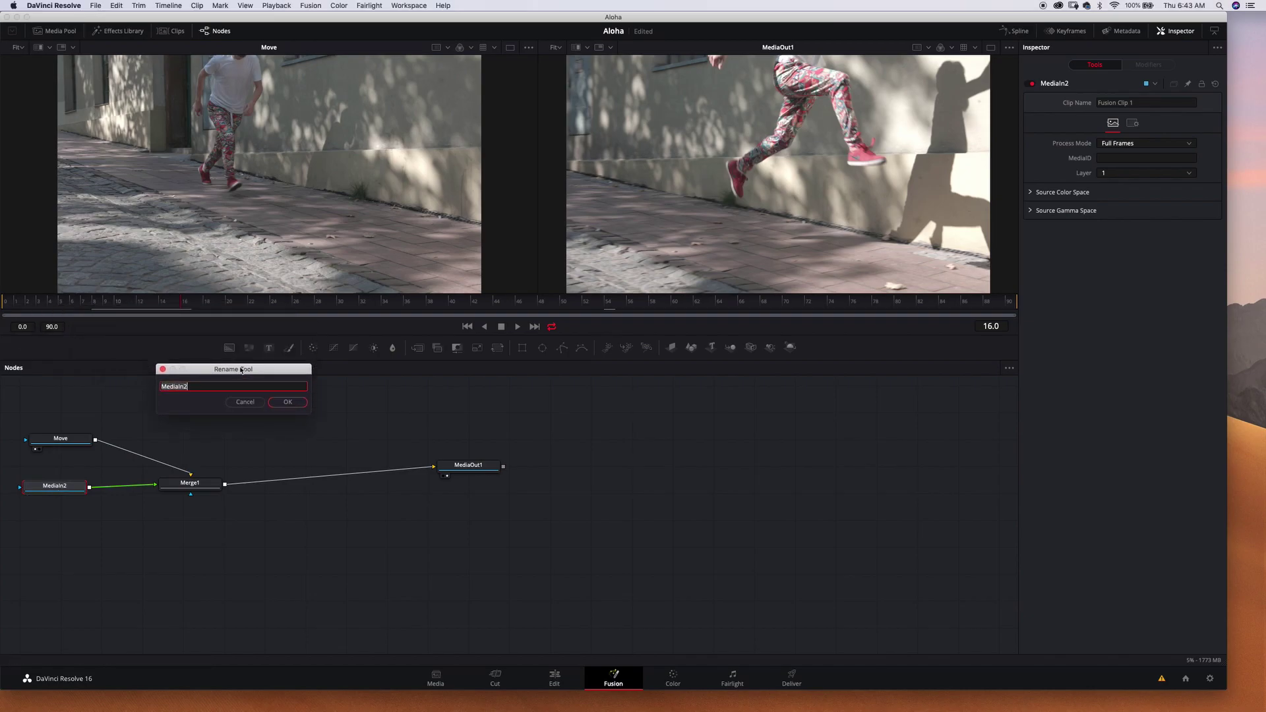
type("Still")
key("Return")
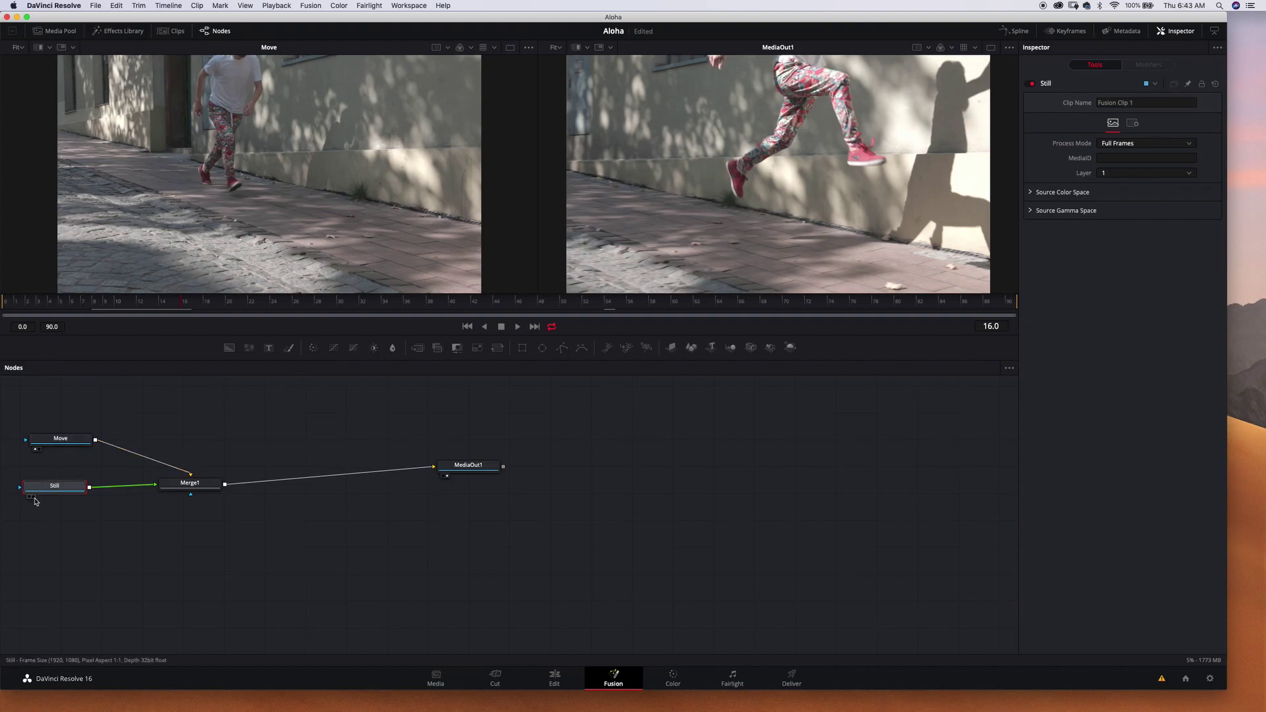
left_click(34, 497)
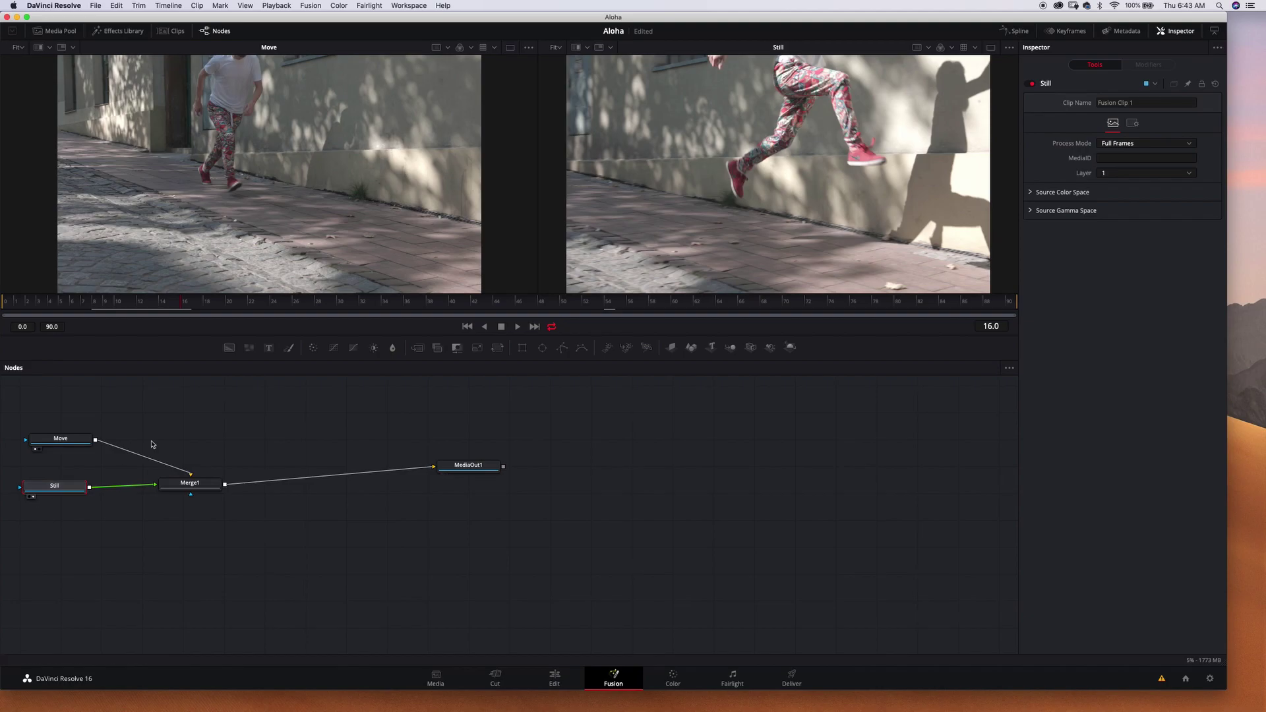
Scrub back to frame 38, place Still above Move, and add a polygon mask to Still
left_click(838, 302)
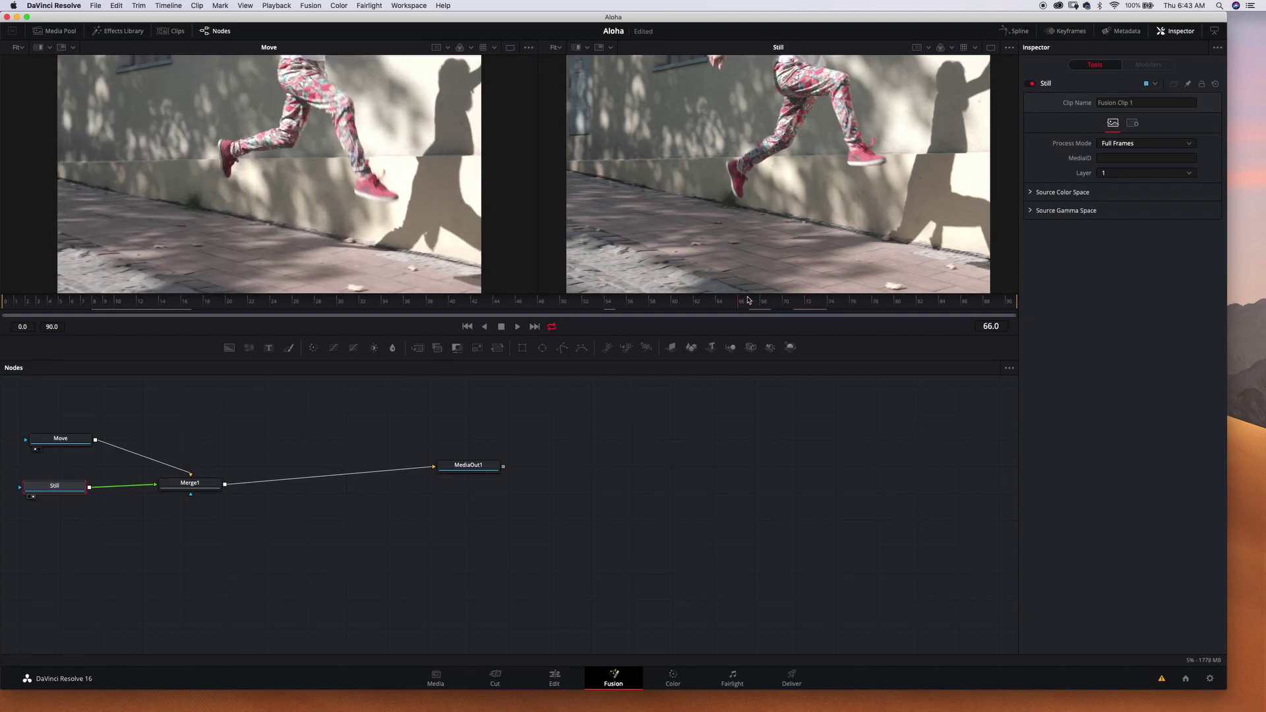
left_click_drag(794, 302, 432, 289)
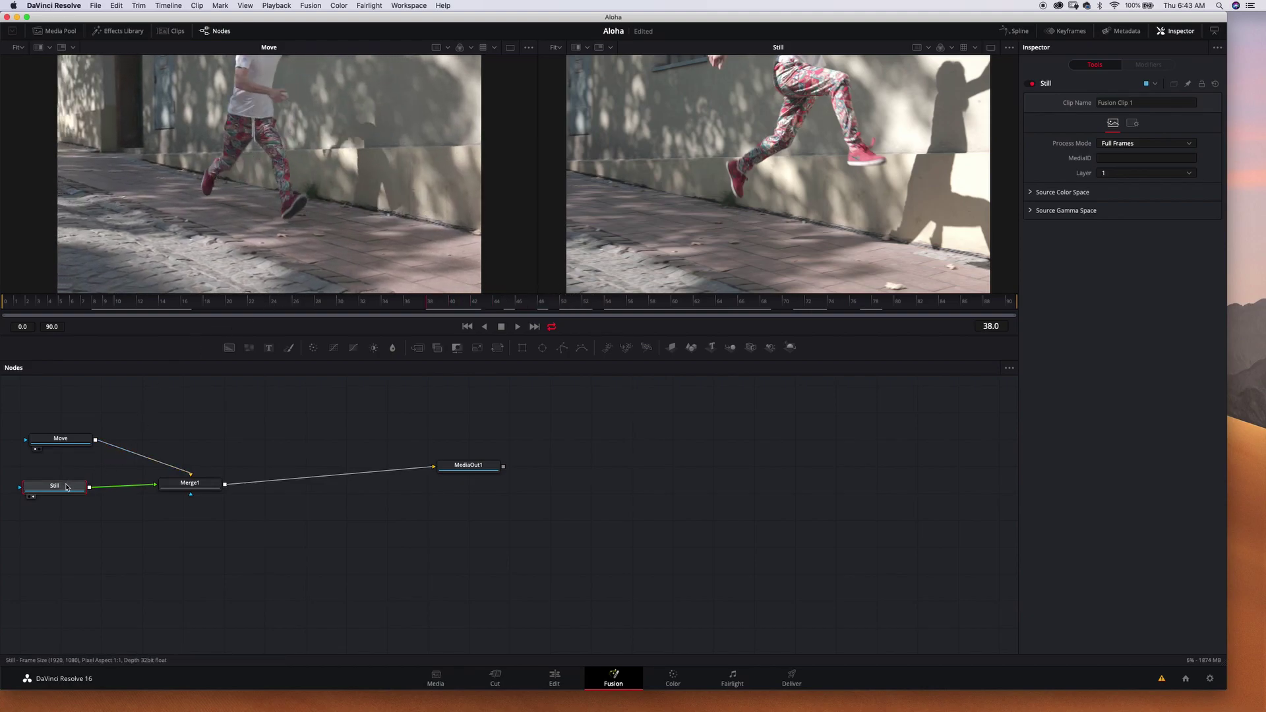
mouse_move(67, 487)
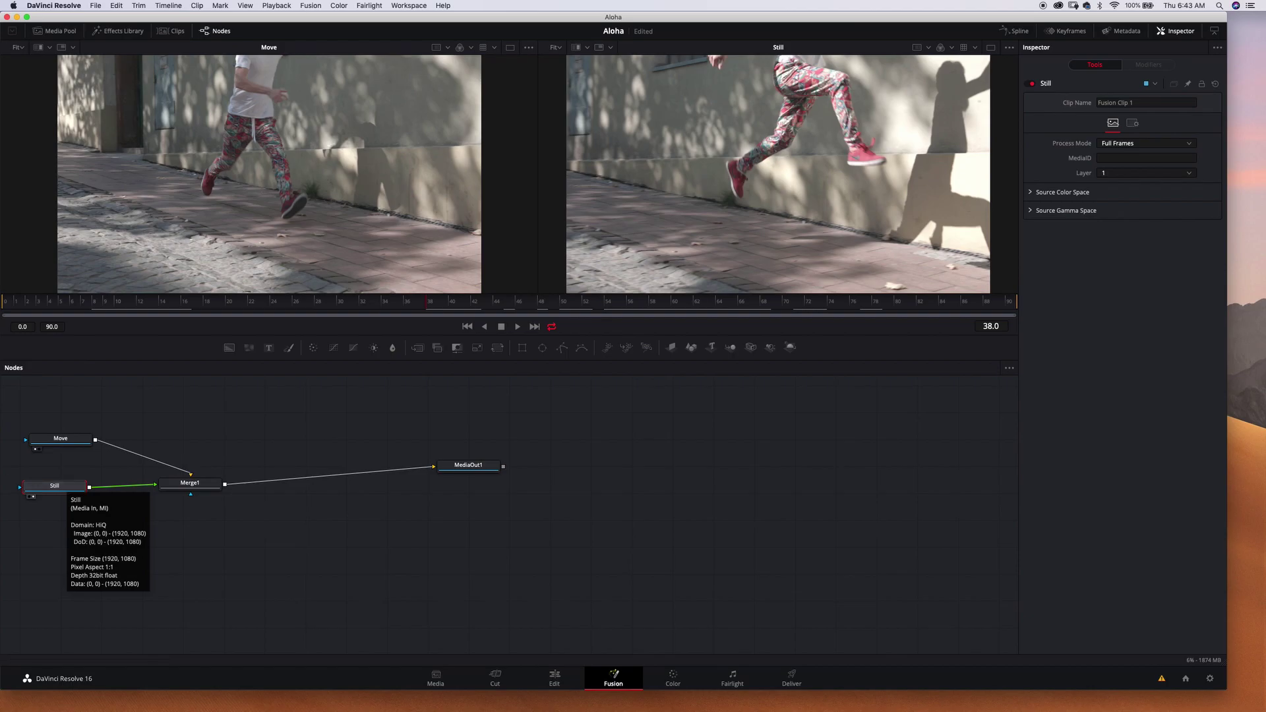
key("super+Tab")
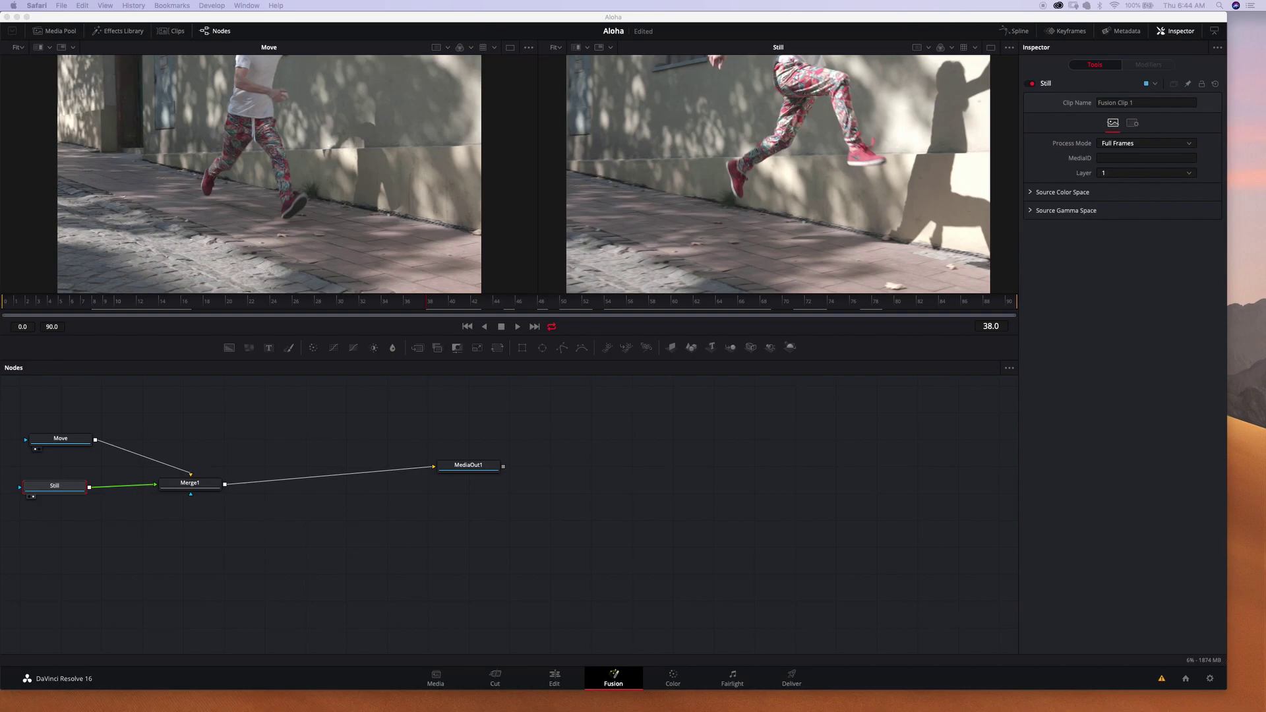
mouse_move(53, 489)
left_mouse_down()
mouse_move(67, 510)
mouse_move(70, 441)
mouse_move(86, 417)
mouse_move(66, 442)
mouse_move(64, 490)
left_mouse_up()
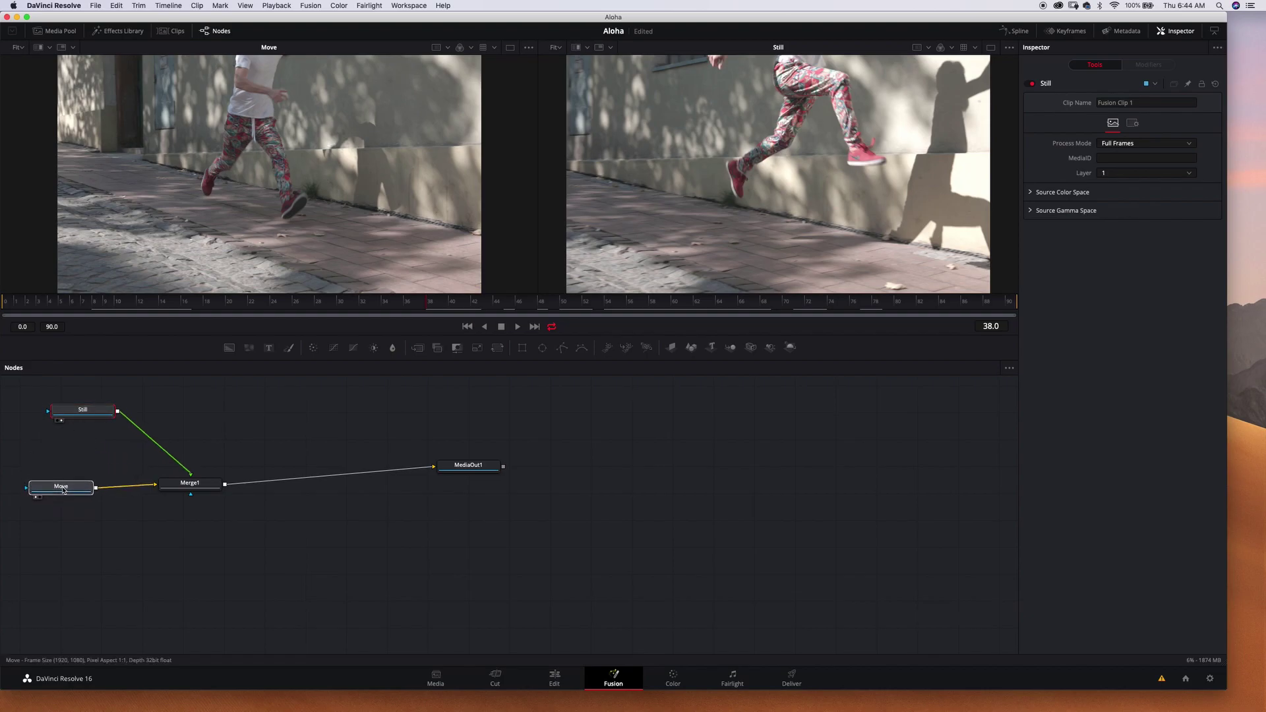
left_click(97, 411)
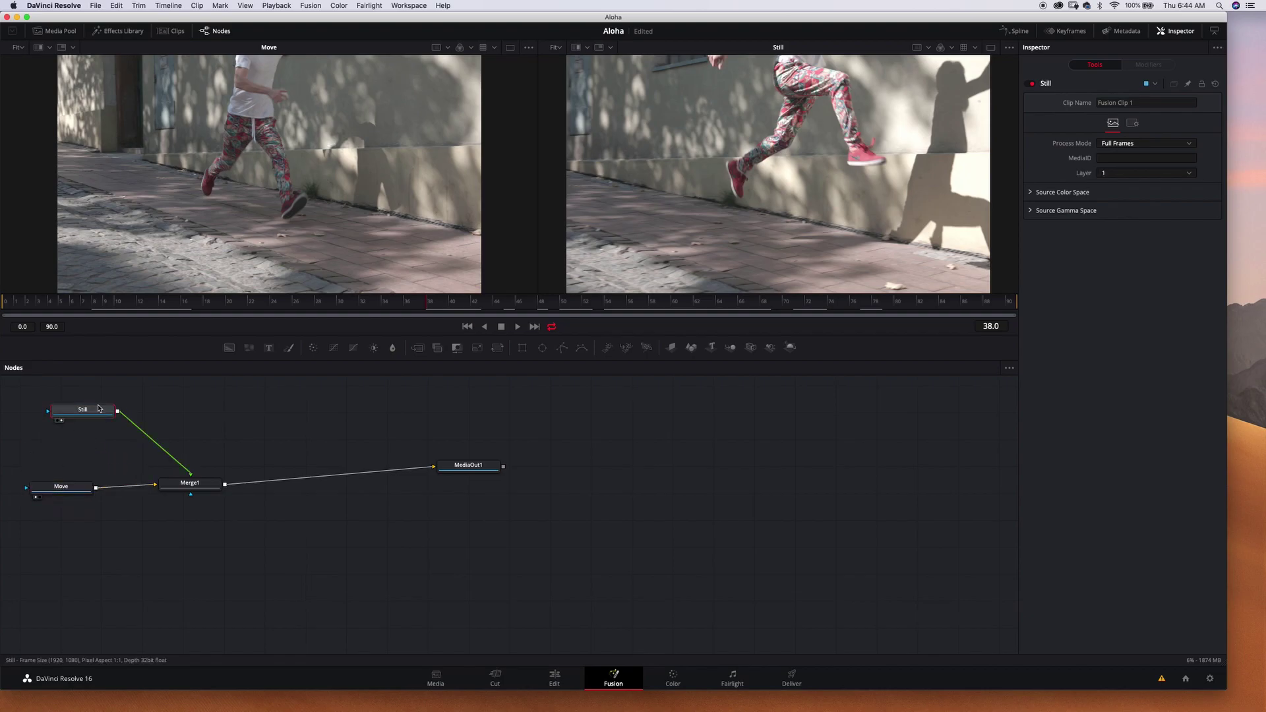
left_click(562, 349)
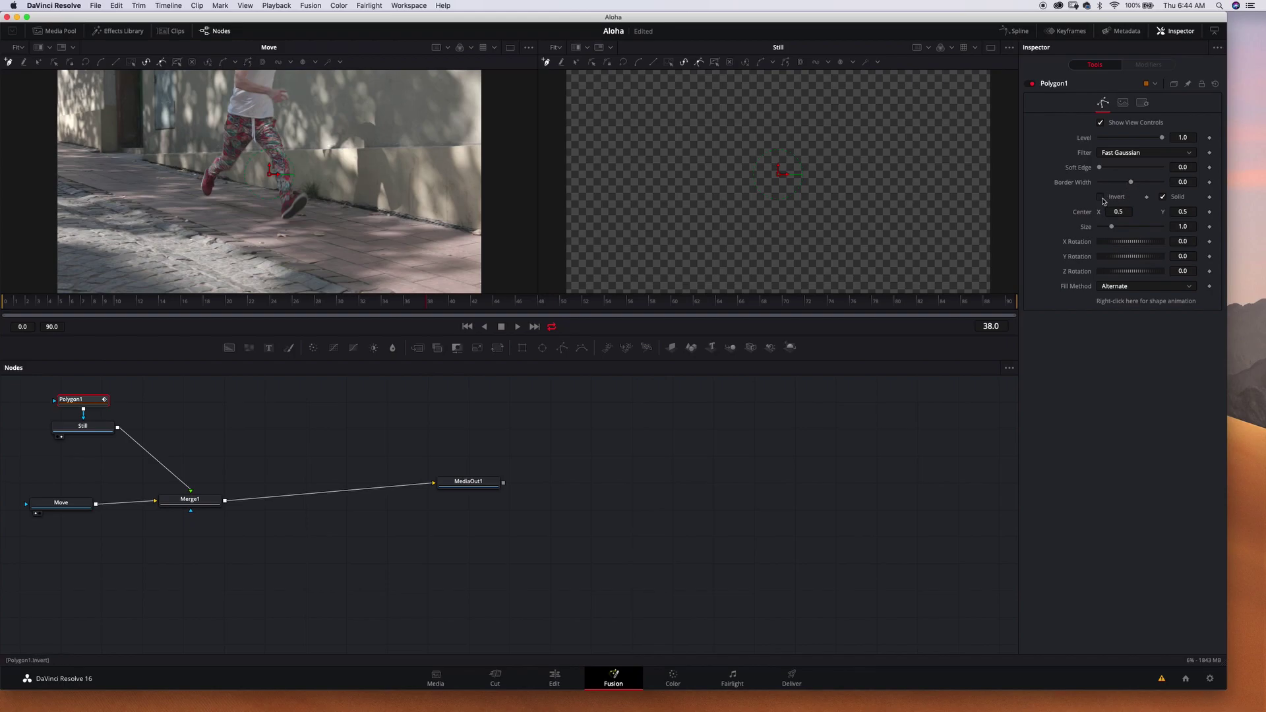
Invert the polygon mask and start tracing points from the front shoe around the legs
left_click(1101, 198)
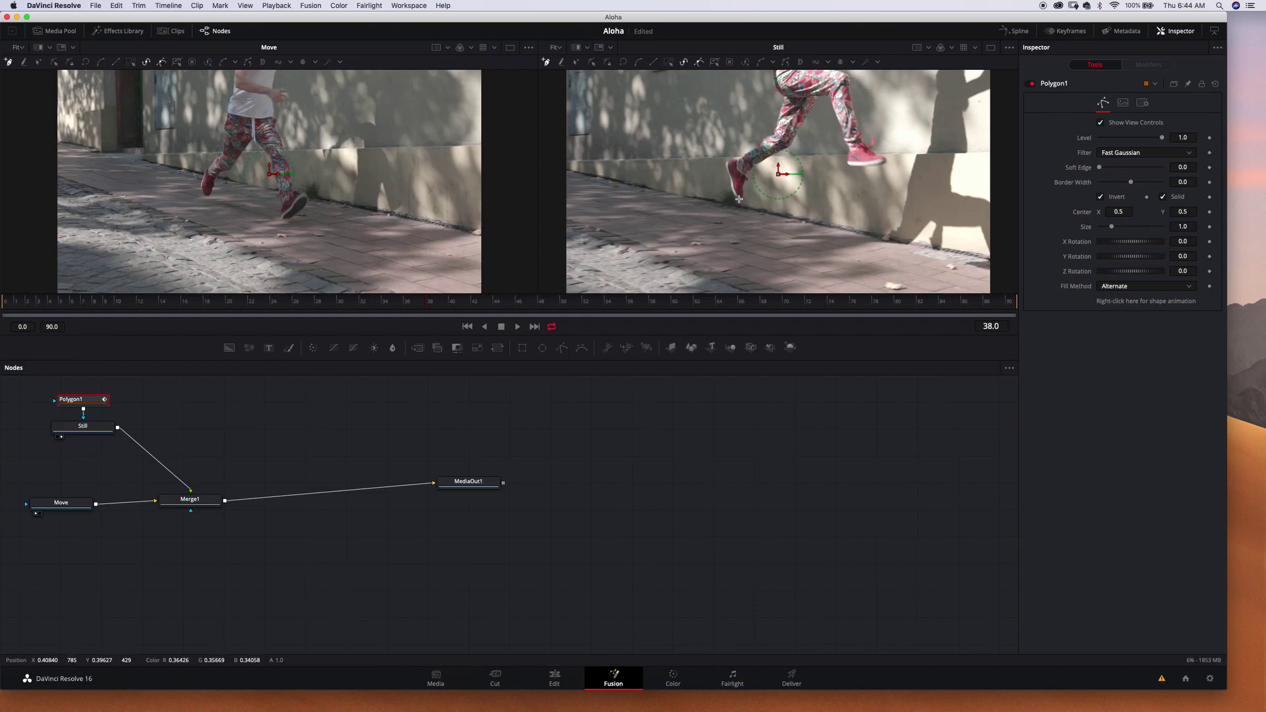
left_click(739, 199)
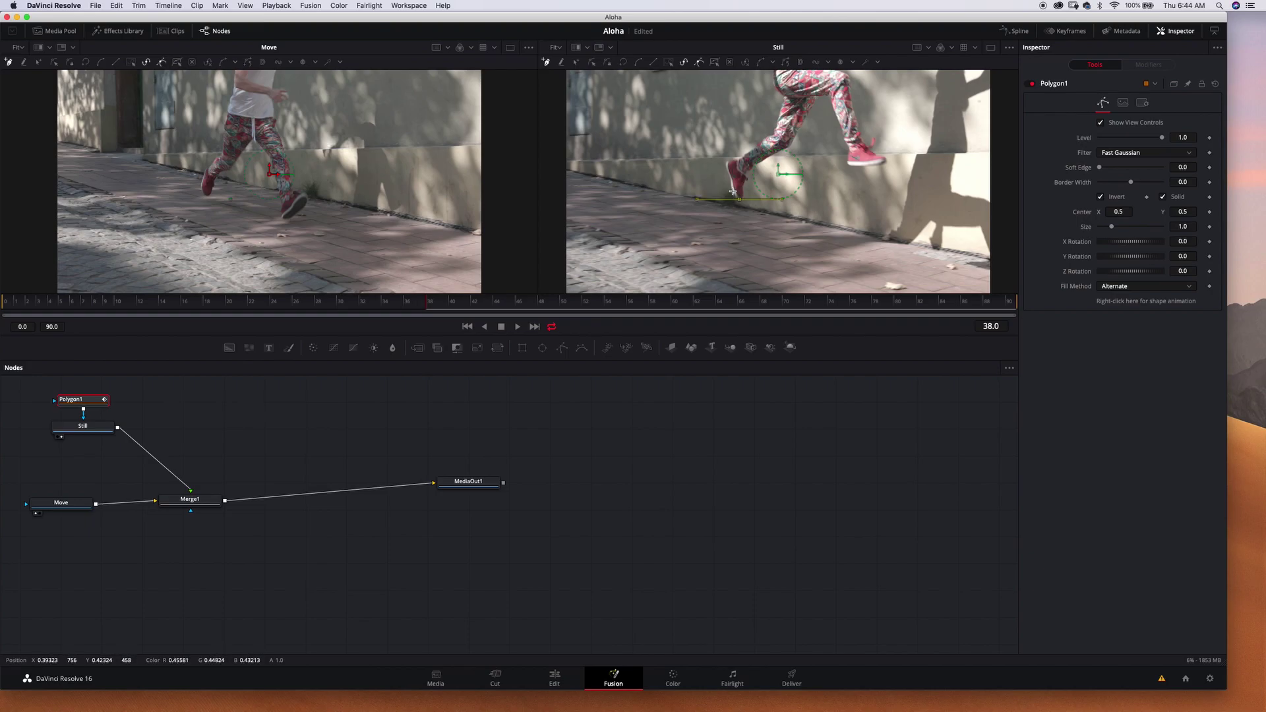
left_click(731, 189)
mouse_move(730, 179)
left_mouse_down()
mouse_move(735, 196)
mouse_move(729, 160)
mouse_move(772, 137)
mouse_move(774, 80)
mouse_move(814, 82)
mouse_move(843, 105)
mouse_move(859, 171)
mouse_move(881, 192)
mouse_move(841, 193)
mouse_move(818, 123)
mouse_move(779, 181)
mouse_move(741, 202)
left_mouse_up()
left_click(734, 195)
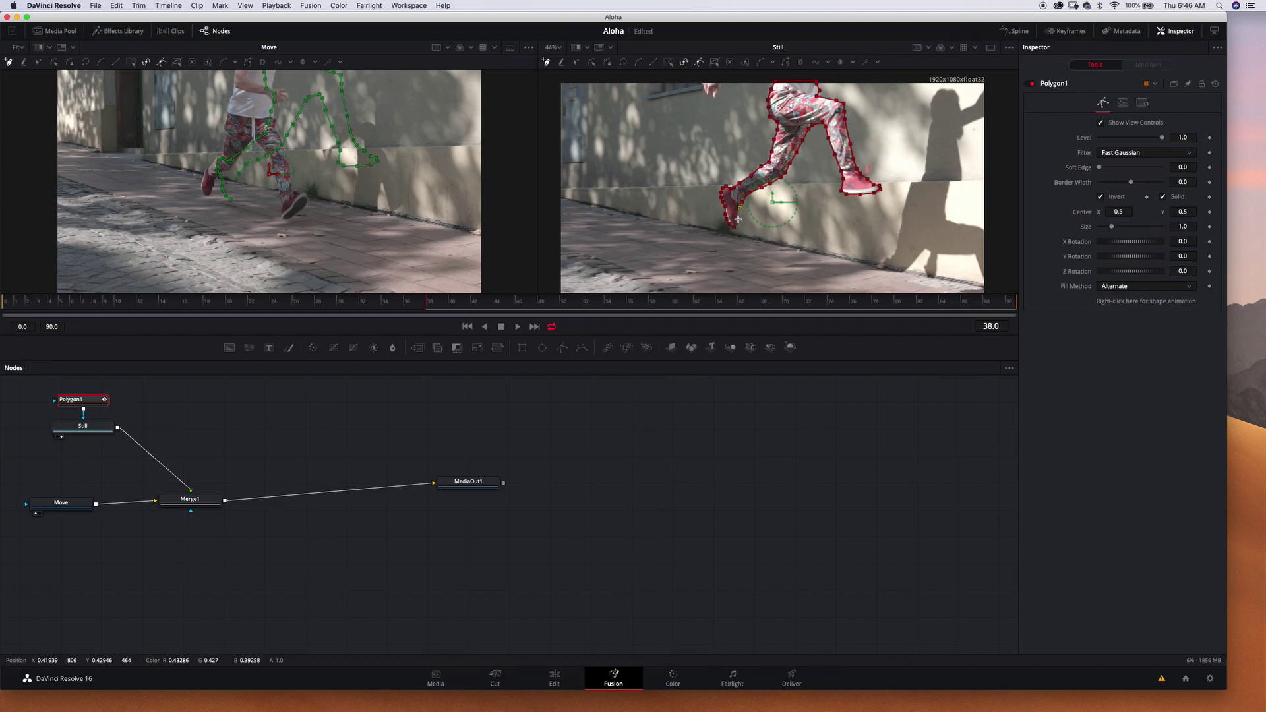
Close the polygon at its first point, uncheck Invert, shift Still right, and select Move
left_click(733, 227)
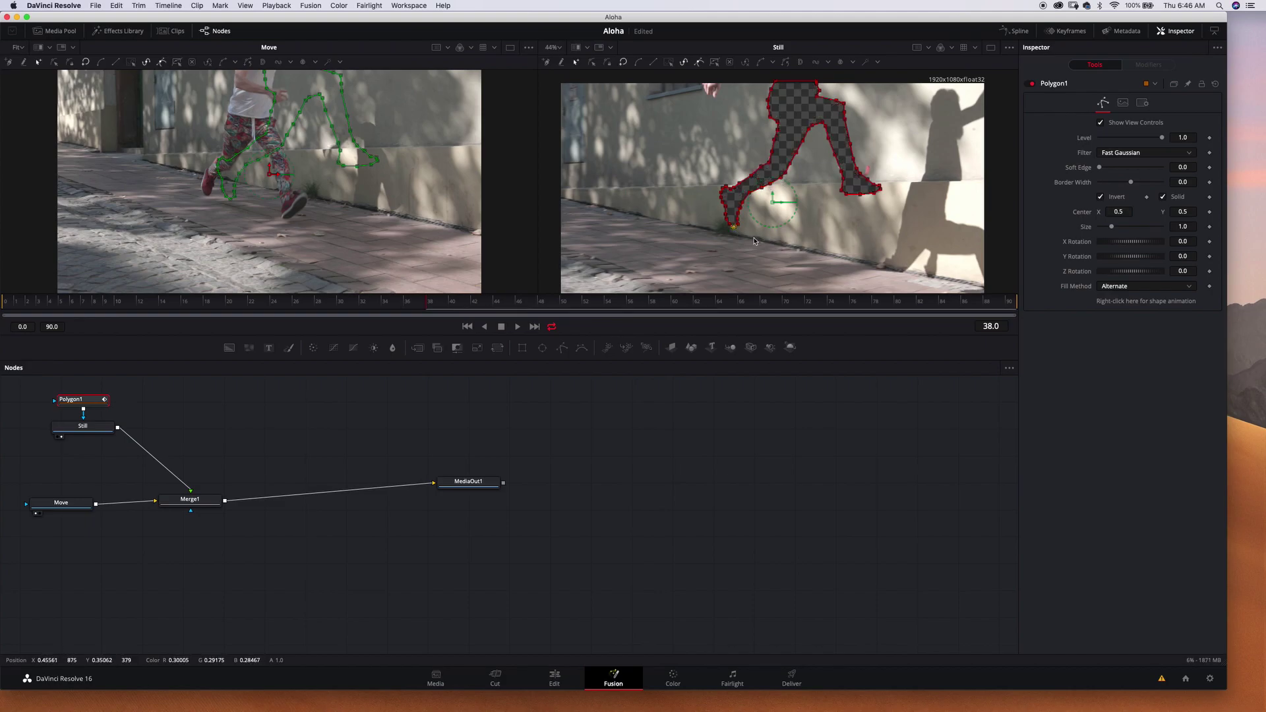
left_click(1101, 197)
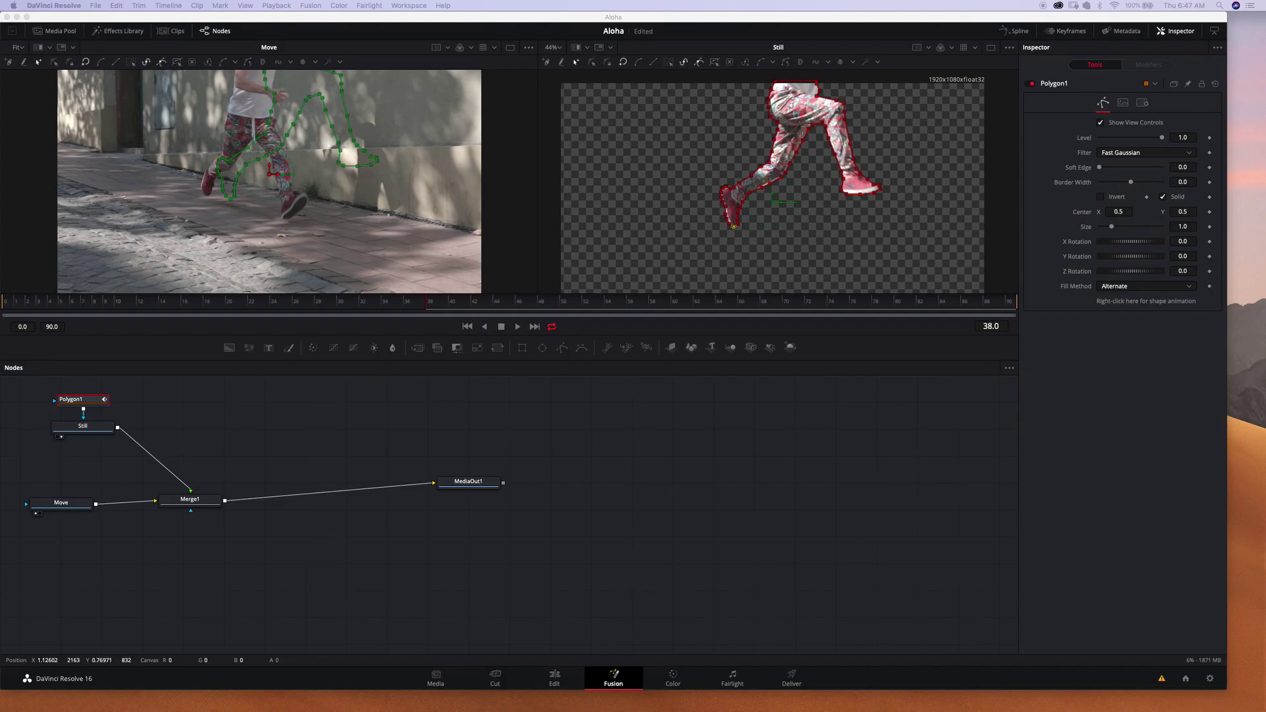
left_click(223, 243)
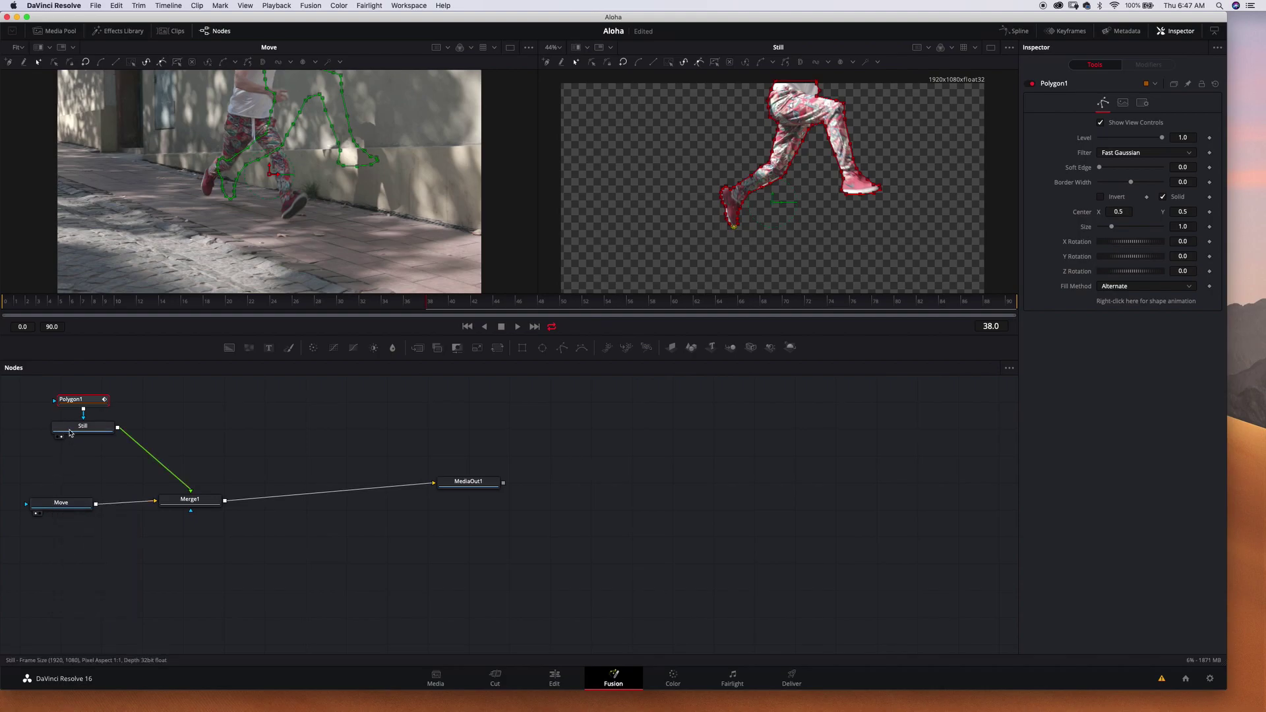
left_click_drag(75, 432, 169, 400)
left_click(71, 514)
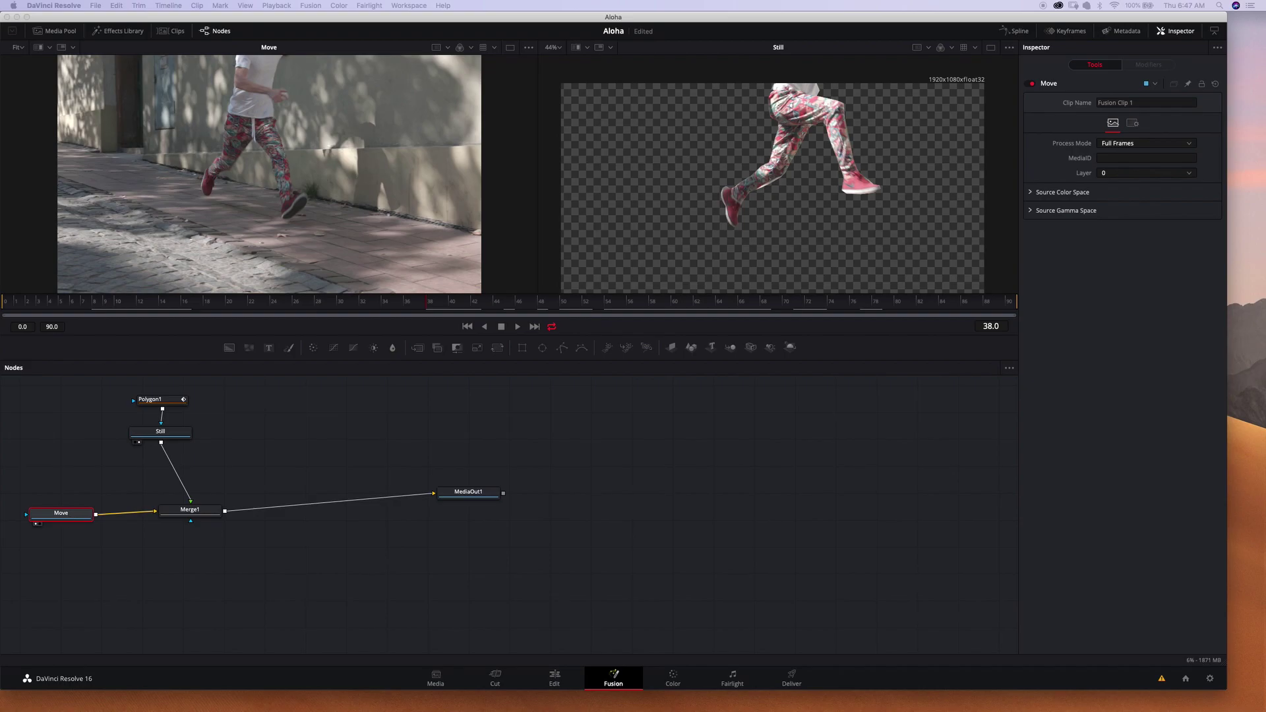
Add a Planar Tracker after the Move node by searching 'pla' in the tool search
key("shift+space")
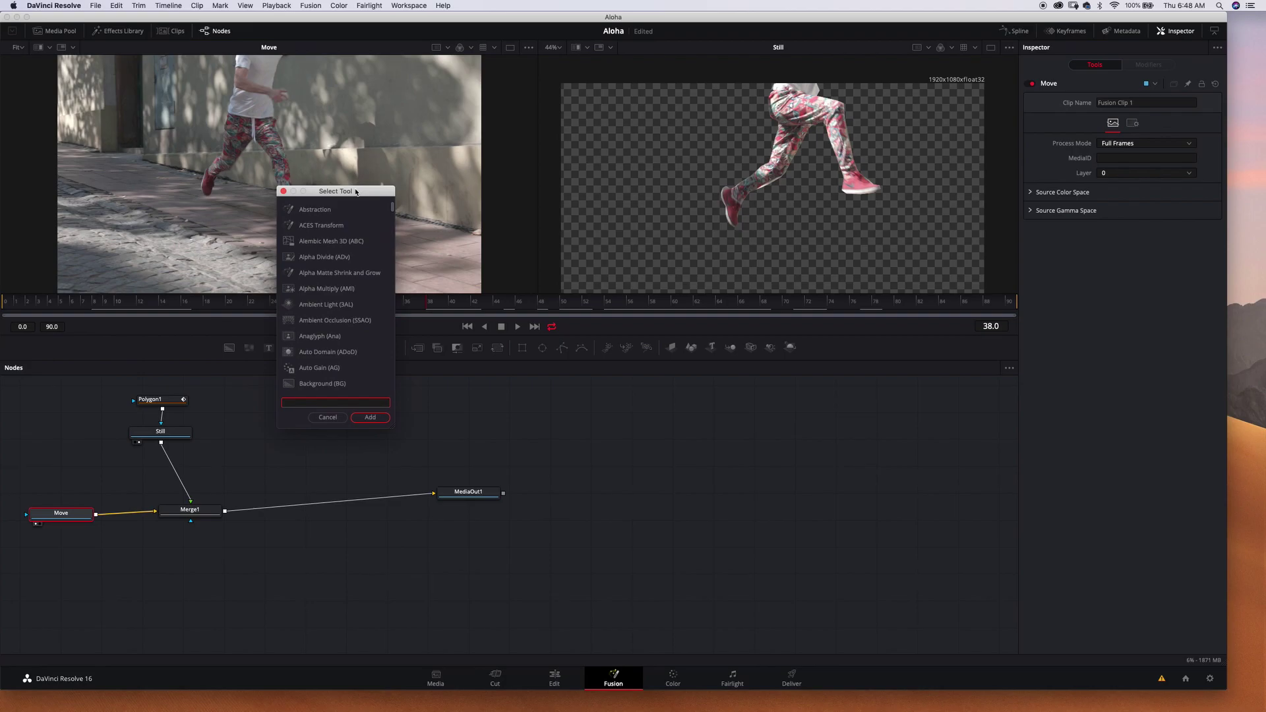
type("pla")
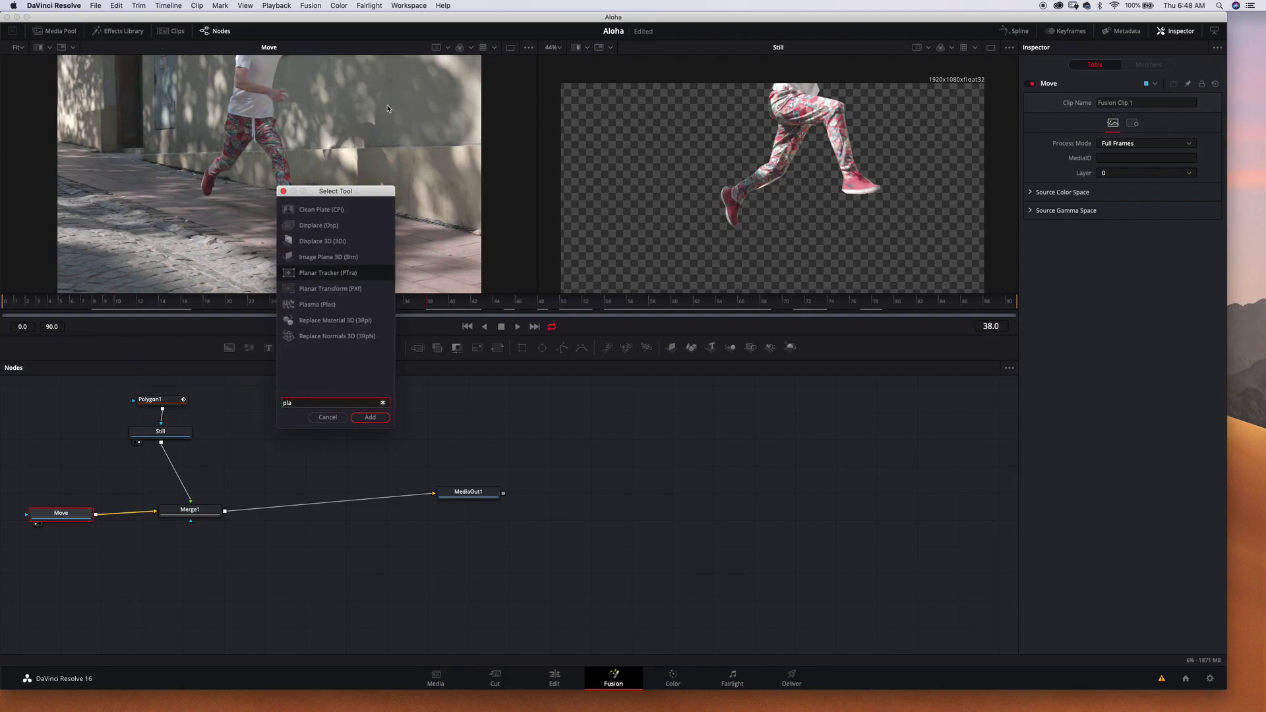
left_click(320, 272)
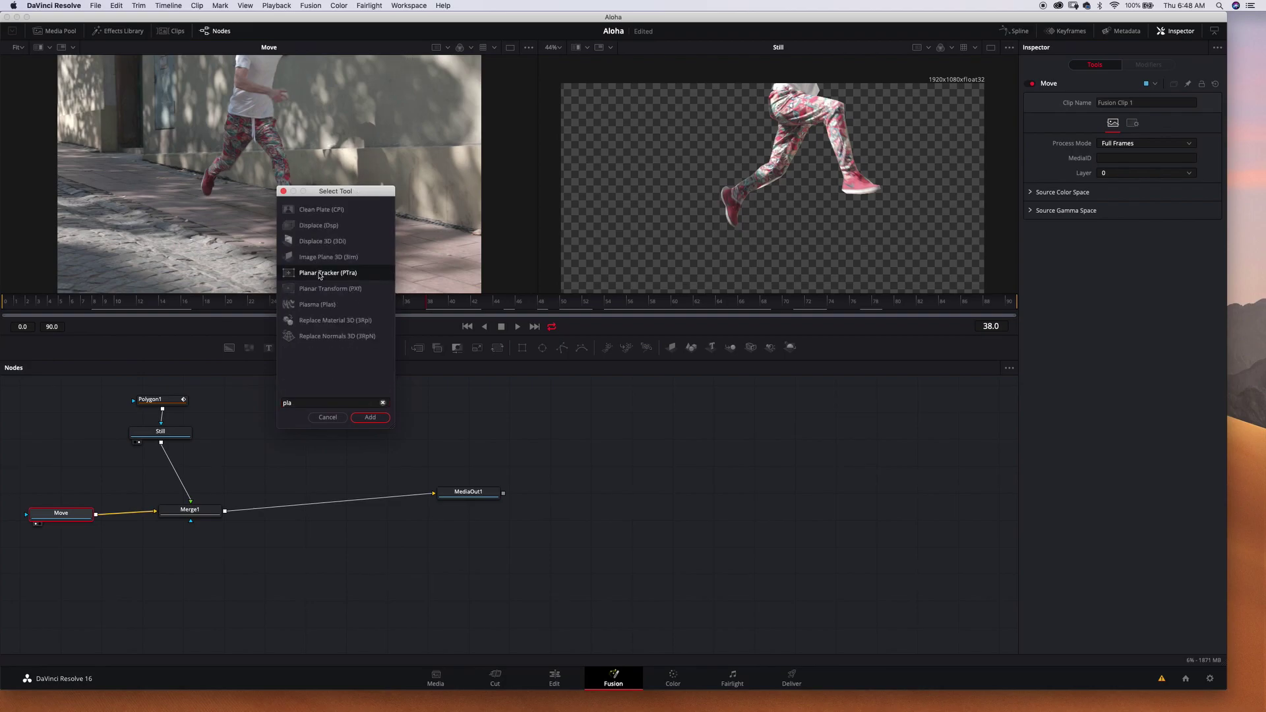
left_click(371, 417)
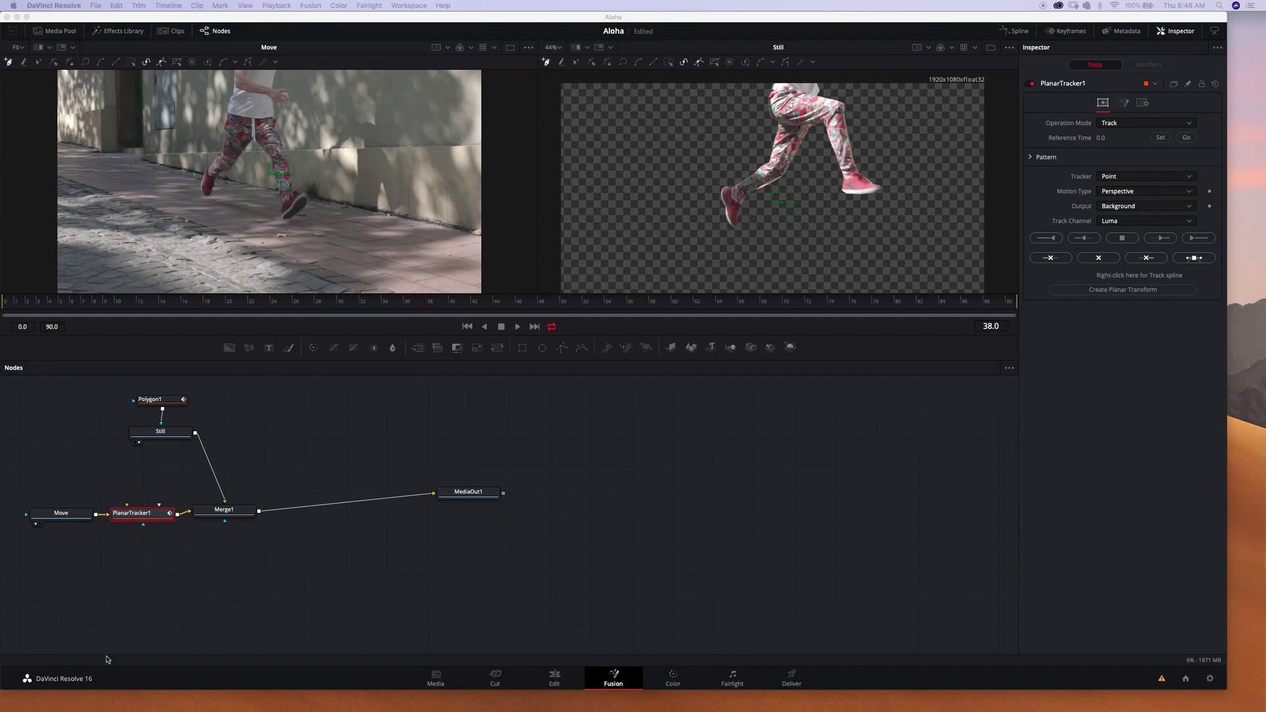
left_click(472, 494)
Show the final composite in the right viewer and play it forward
left_click(473, 495)
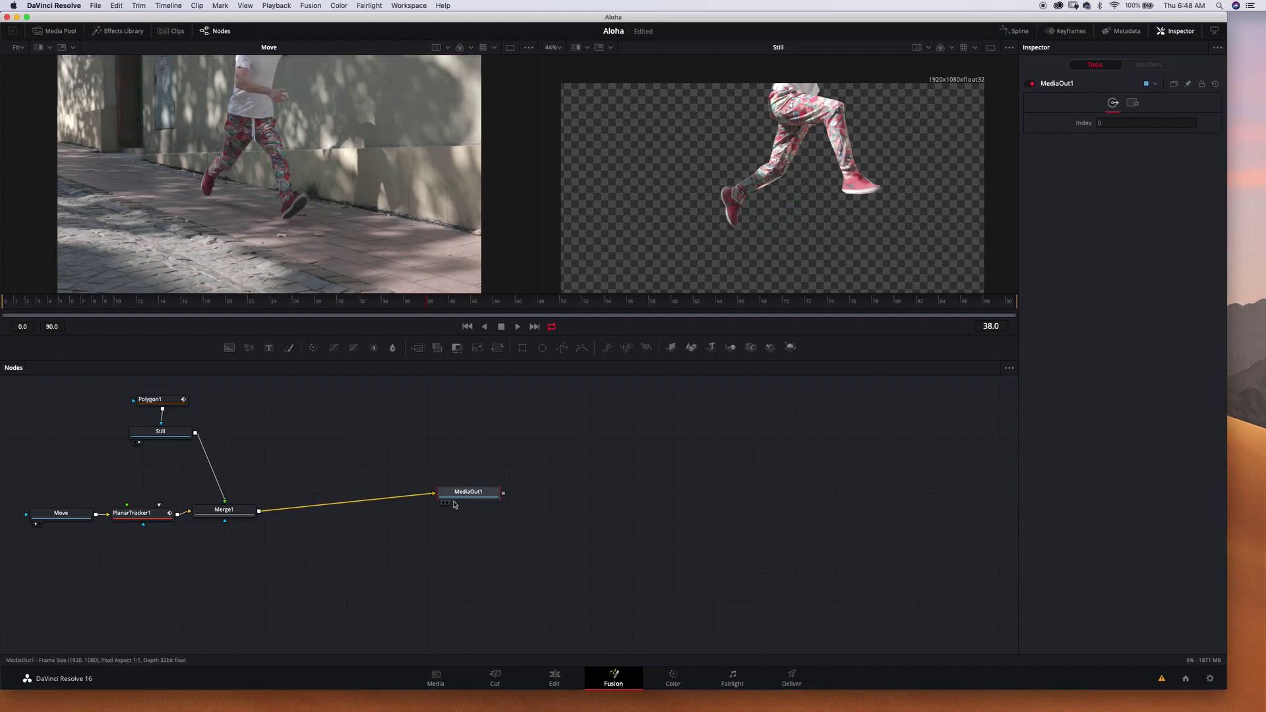
left_click(447, 504)
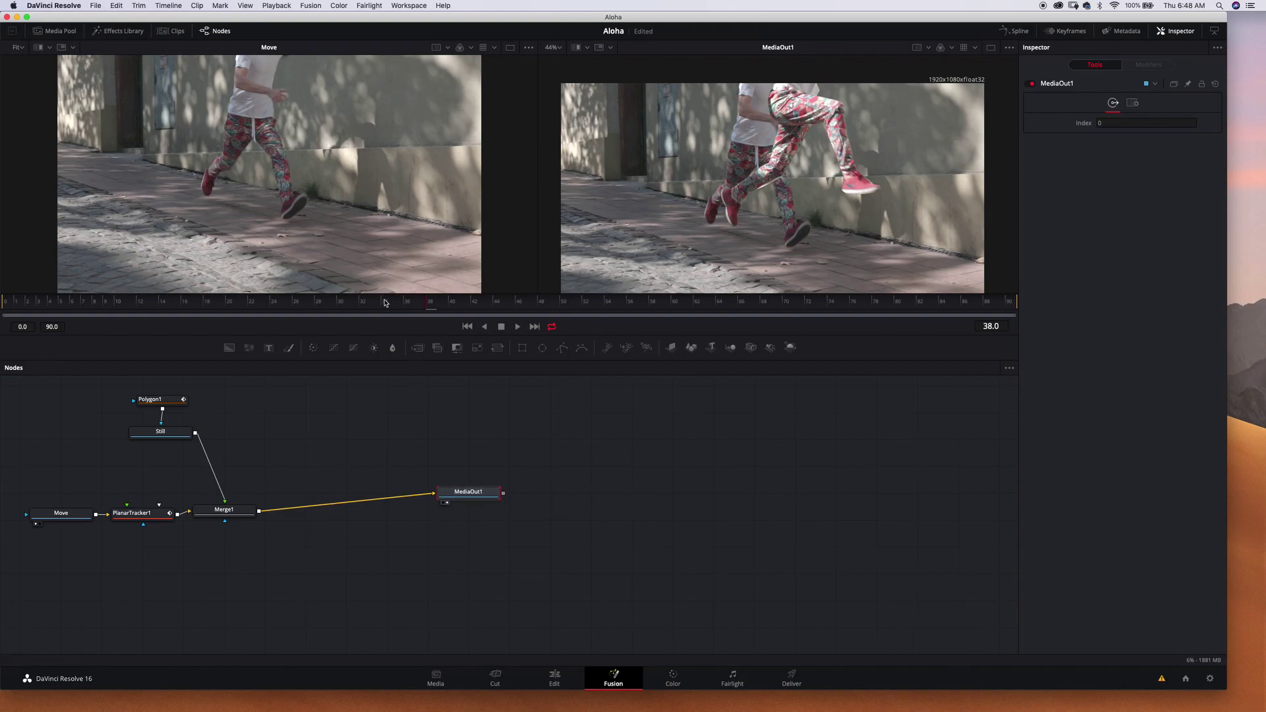
left_click(74, 513)
key("space")
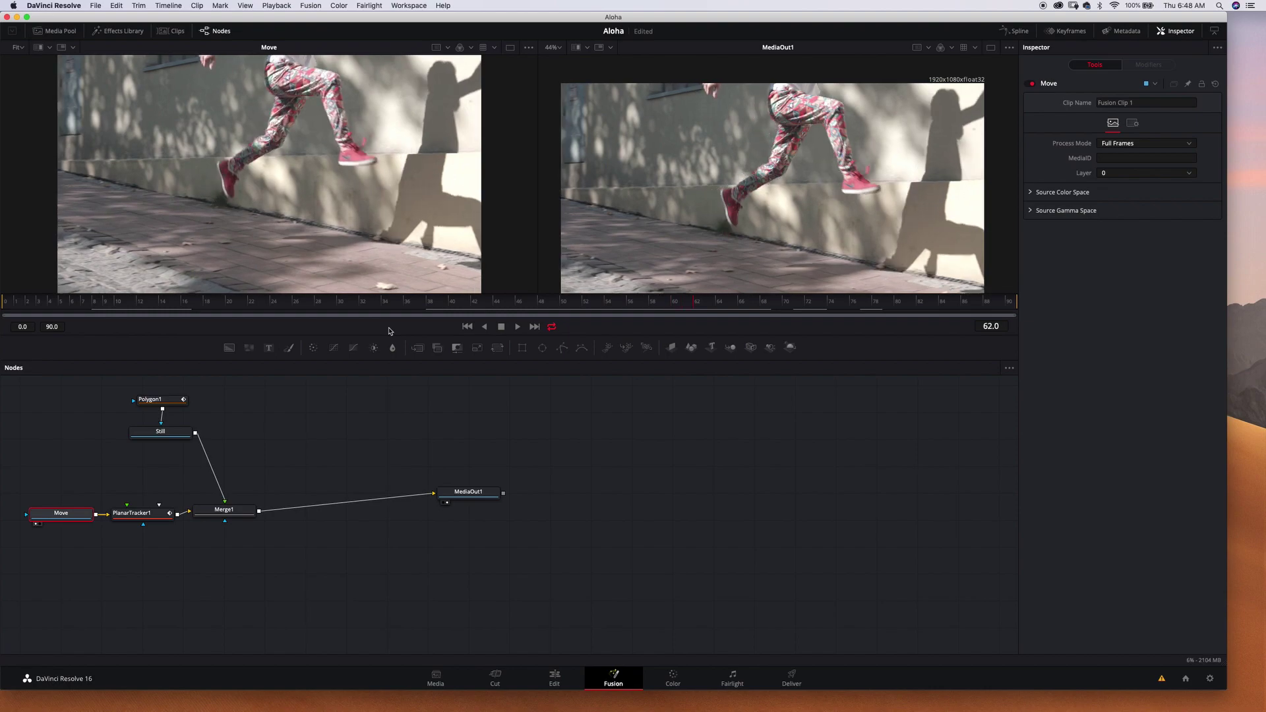
Track the wall pattern back to the clip start and create a planar transform
left_click(138, 512)
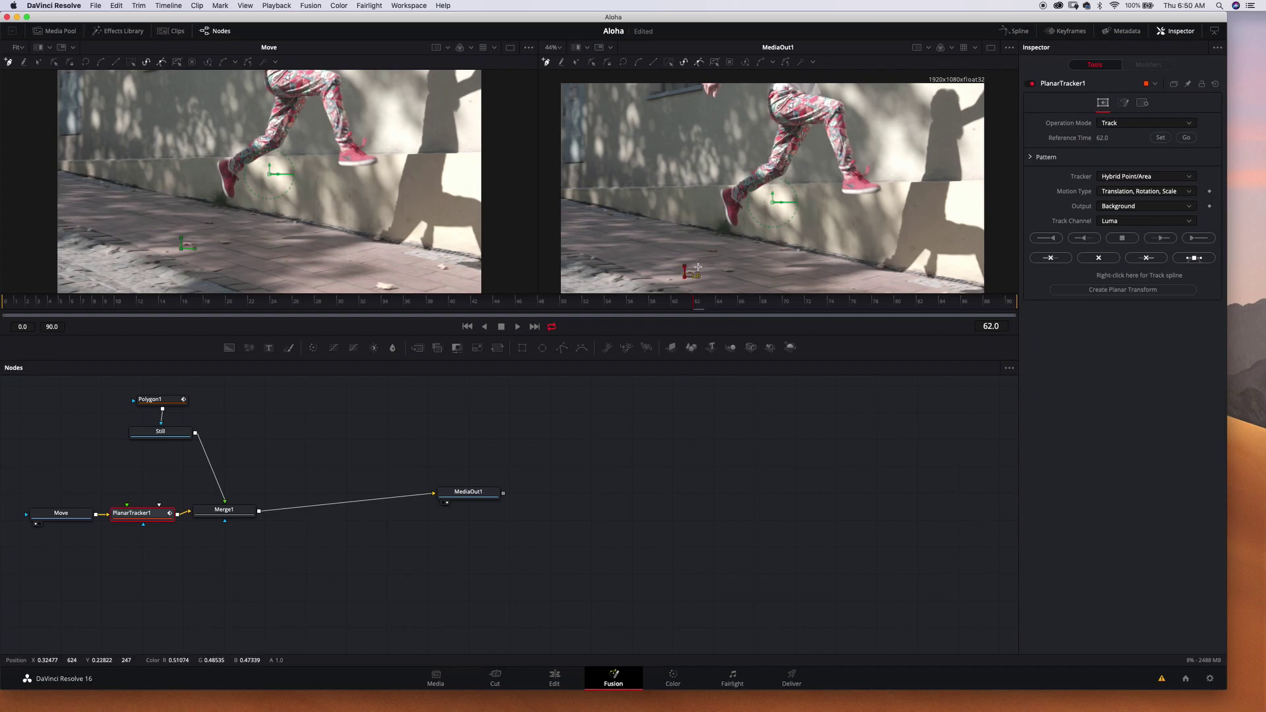
left_click(686, 269)
left_click(1055, 240)
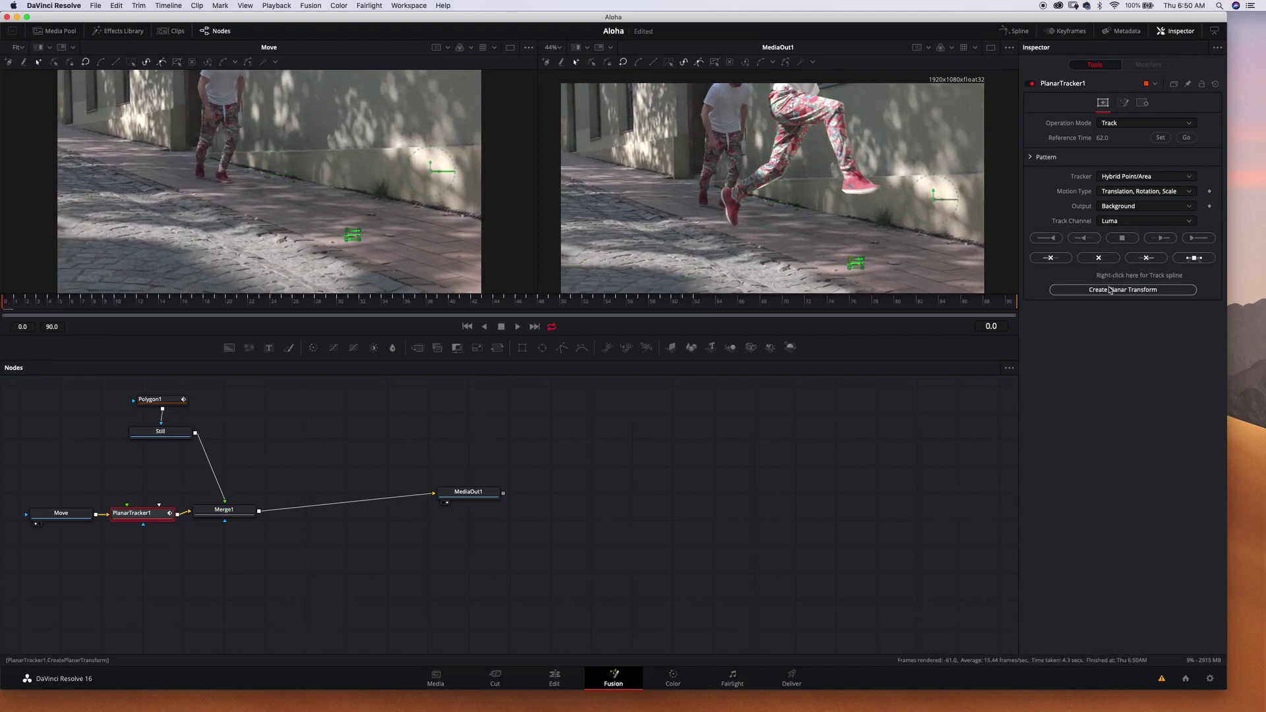
left_click(1110, 292)
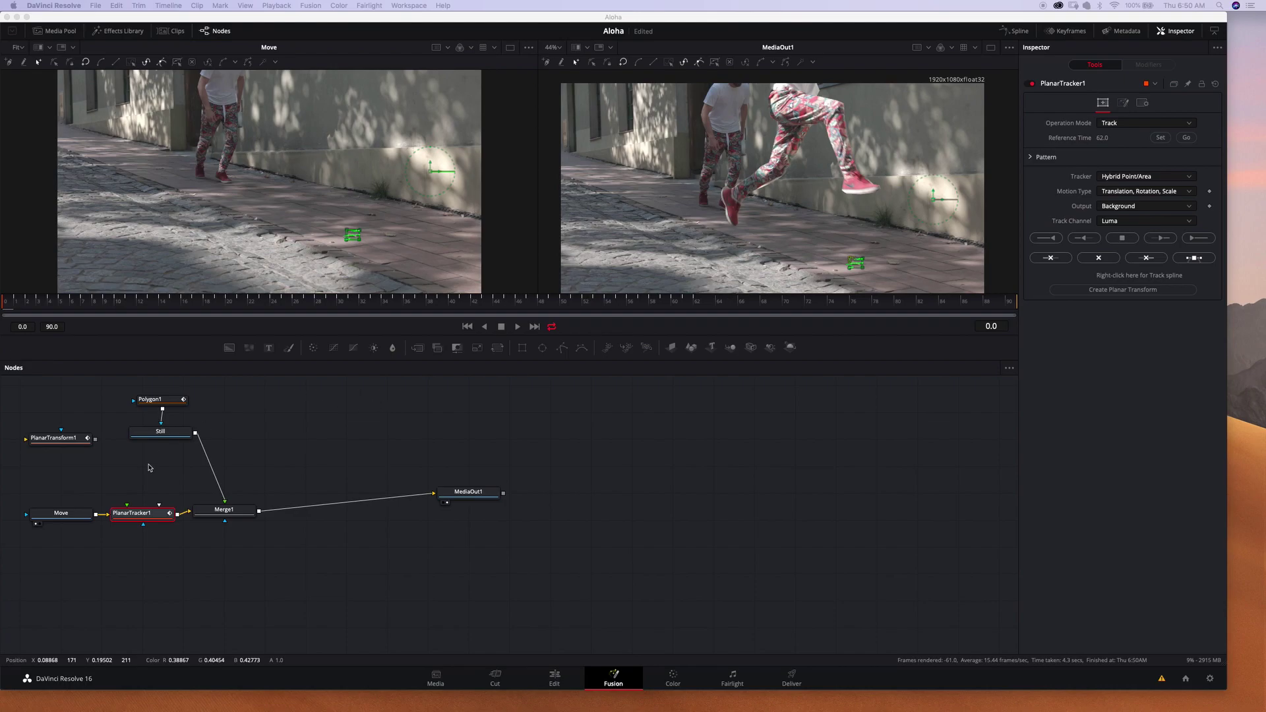
Delete PlanarTracker1 and insert PlanarTransform1 between Still and Merge1
left_click(148, 515)
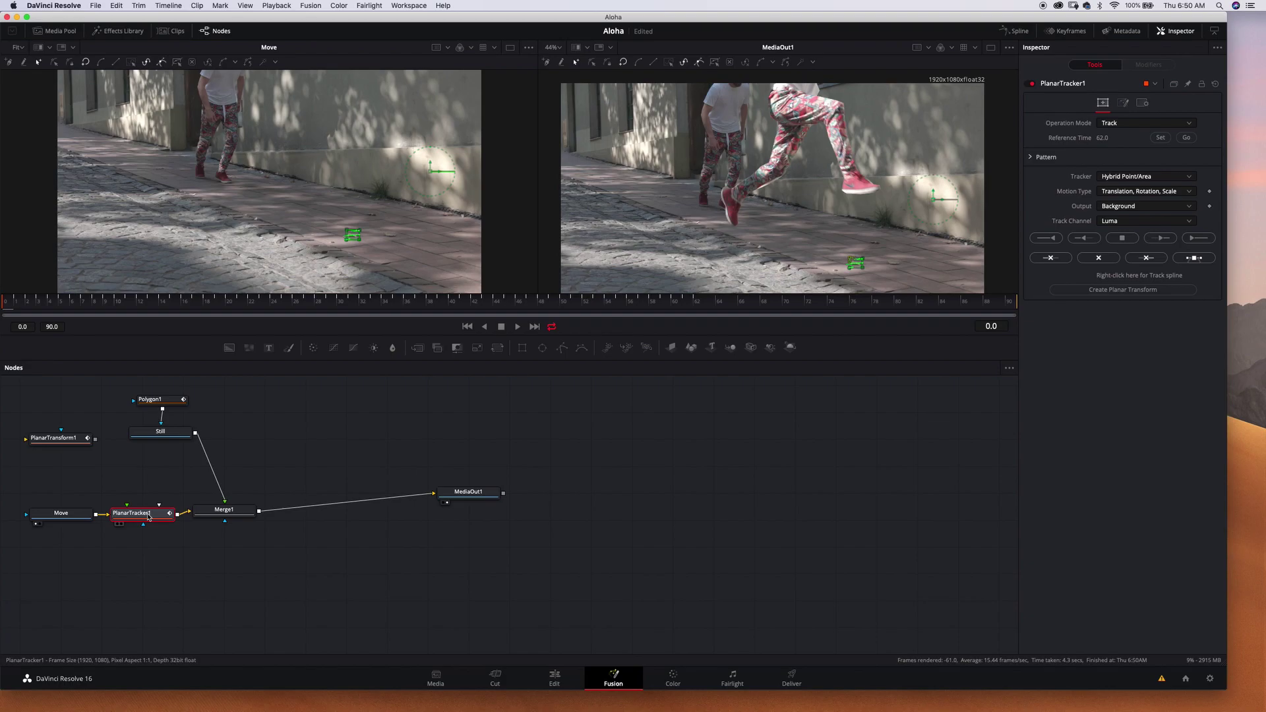
key("Delete")
left_click(68, 439)
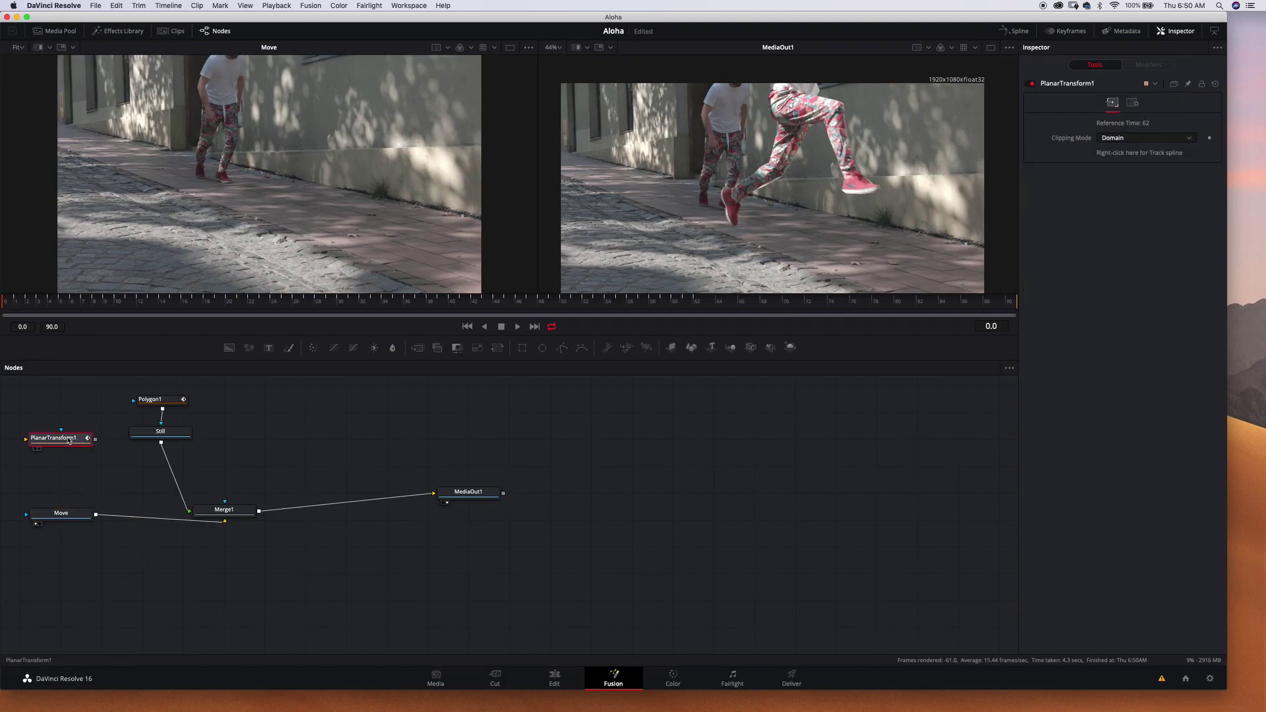
left_click_drag(68, 440, 184, 476)
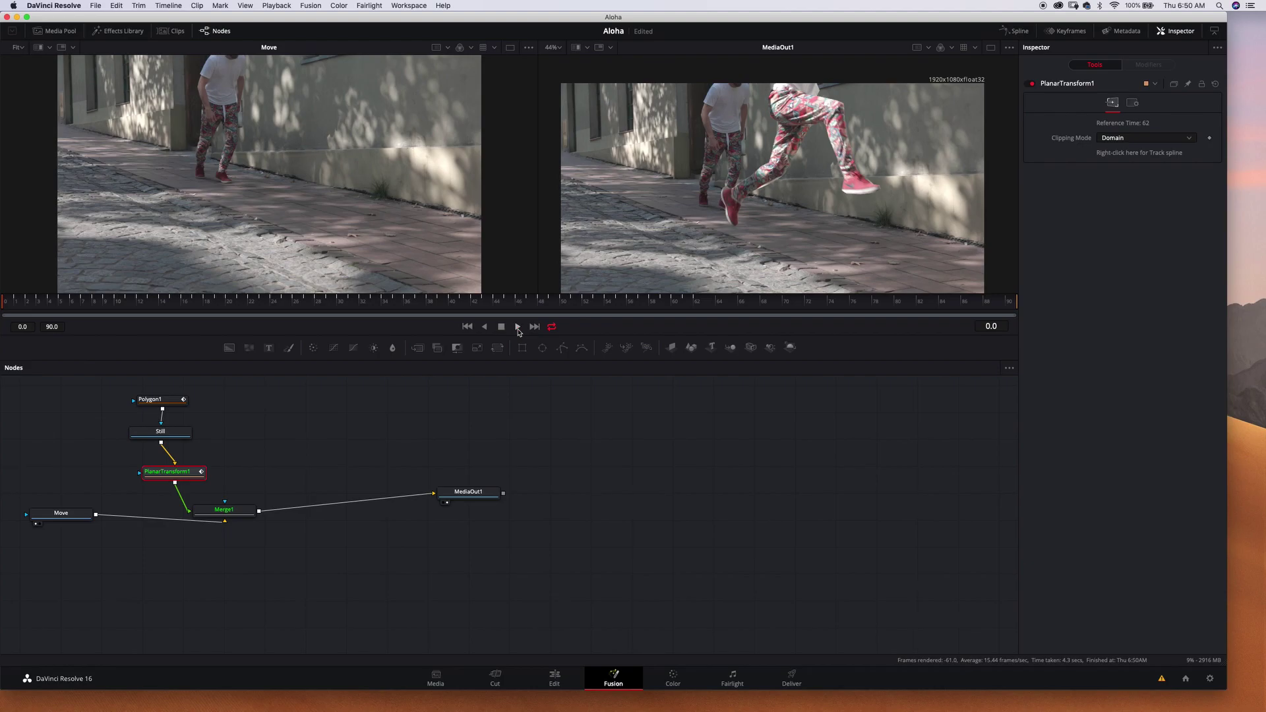
left_click(480, 493)
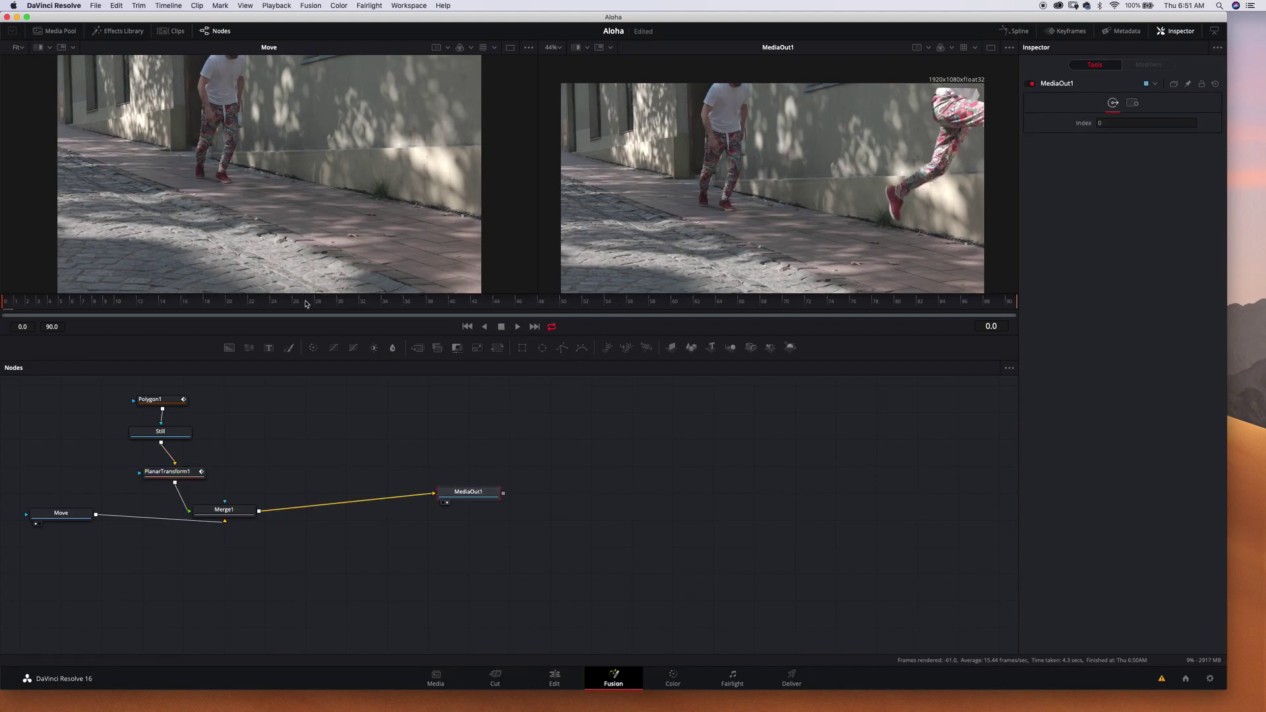
Play the composite to check the tracking, stop it, and select the Still node
left_click(517, 327)
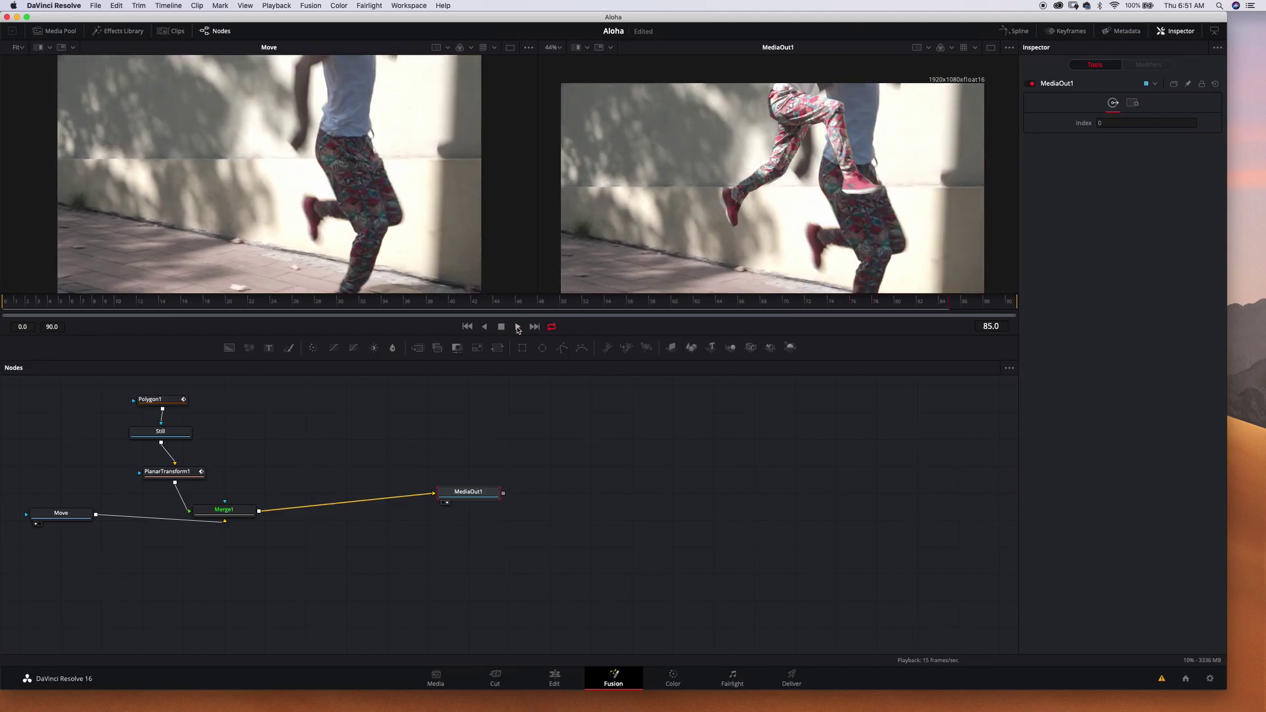
left_click(518, 327)
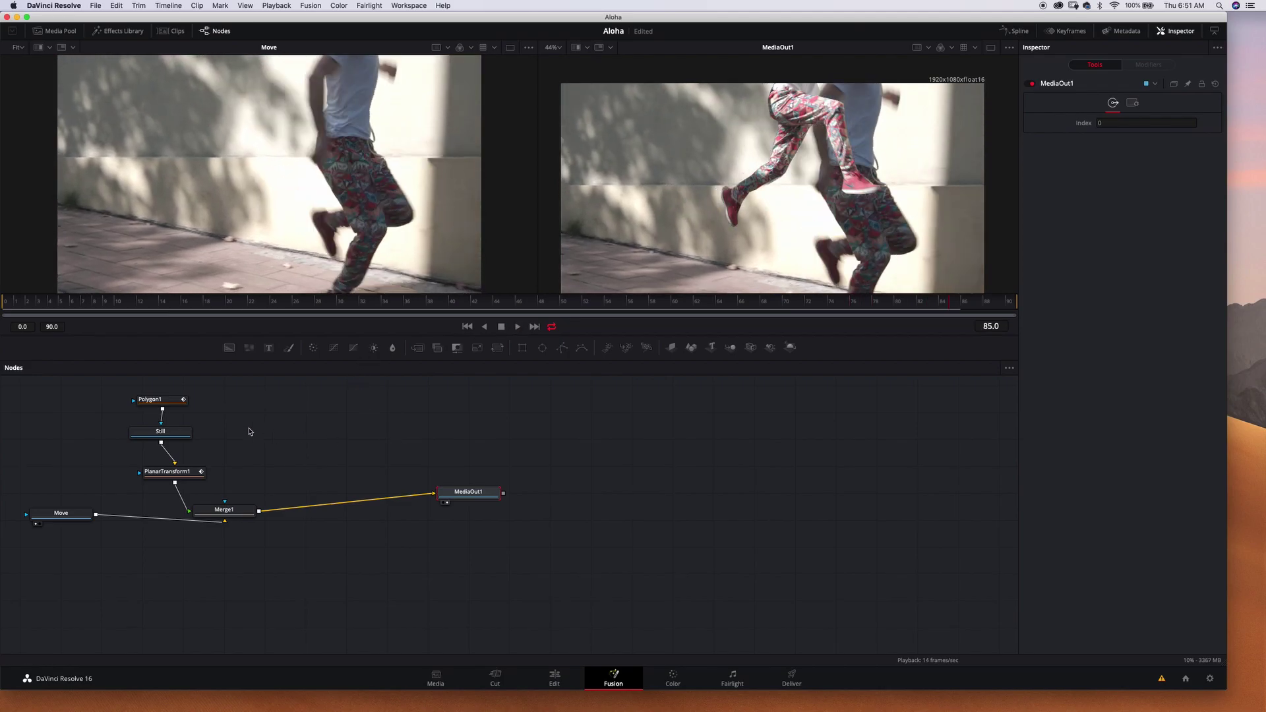
left_click(169, 439)
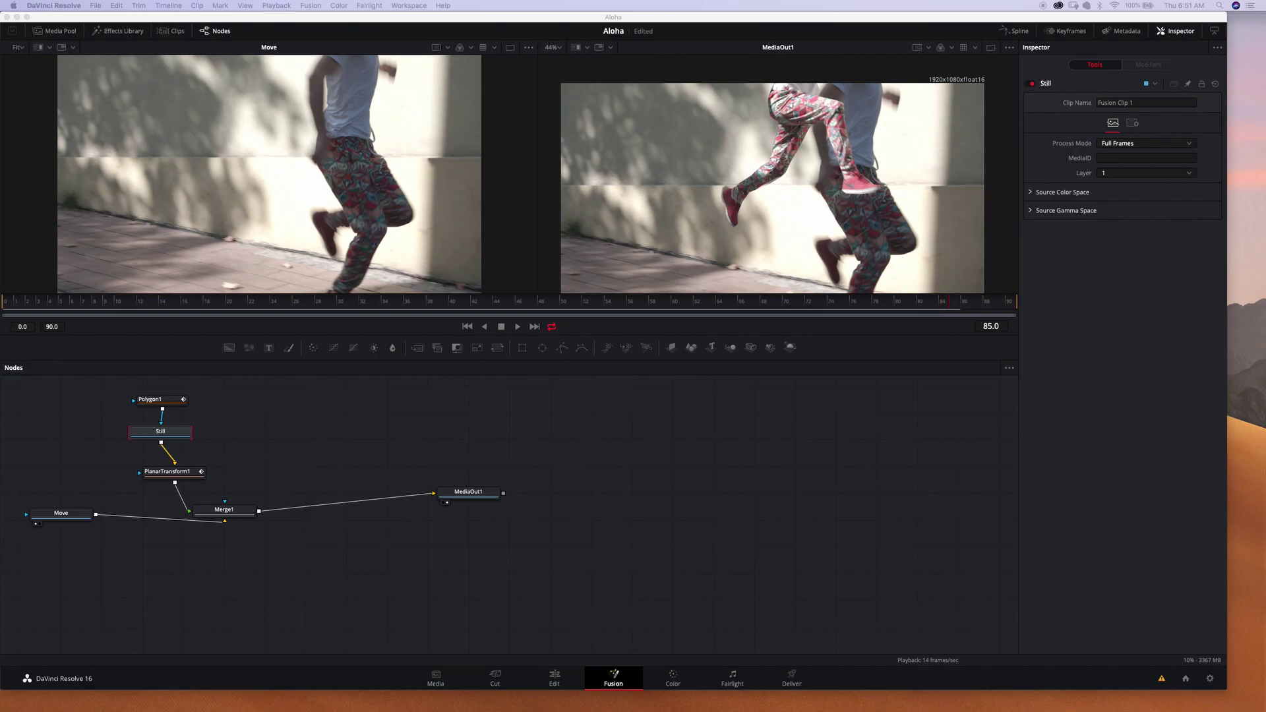
Jump to around frame 57 and advance to stop on frame 62
left_click(647, 305)
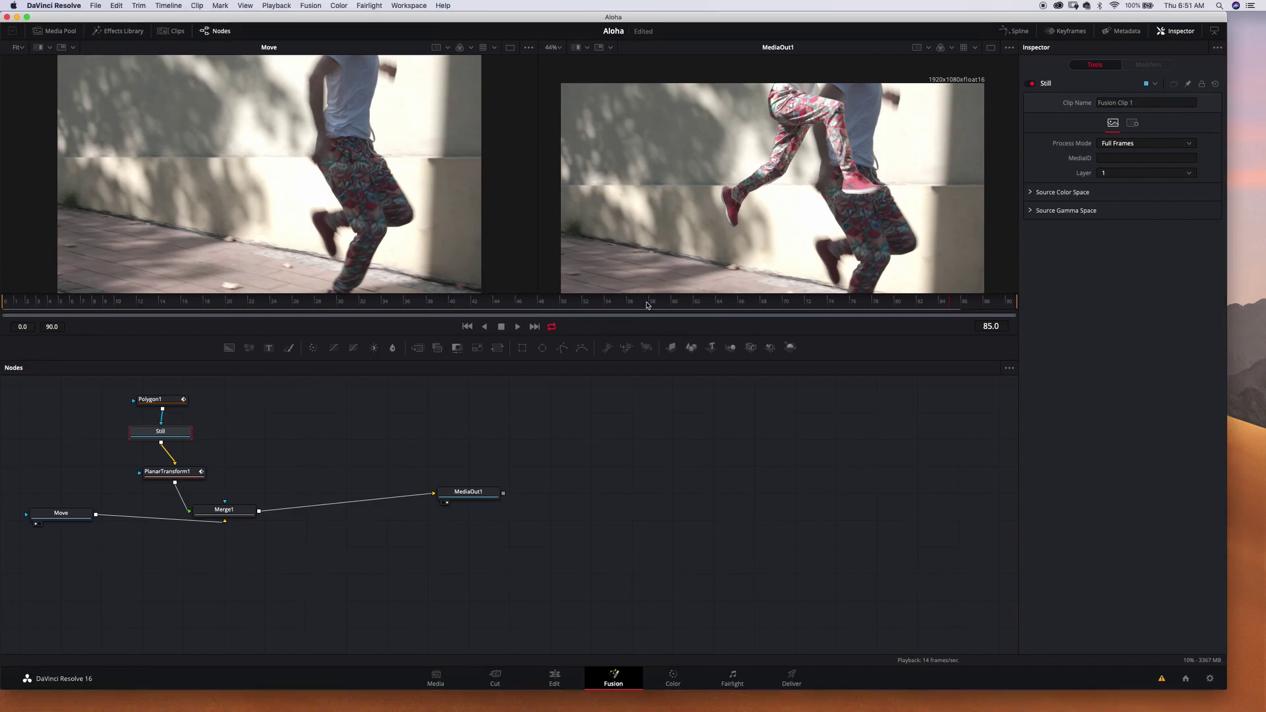
left_click(647, 304)
key("space")
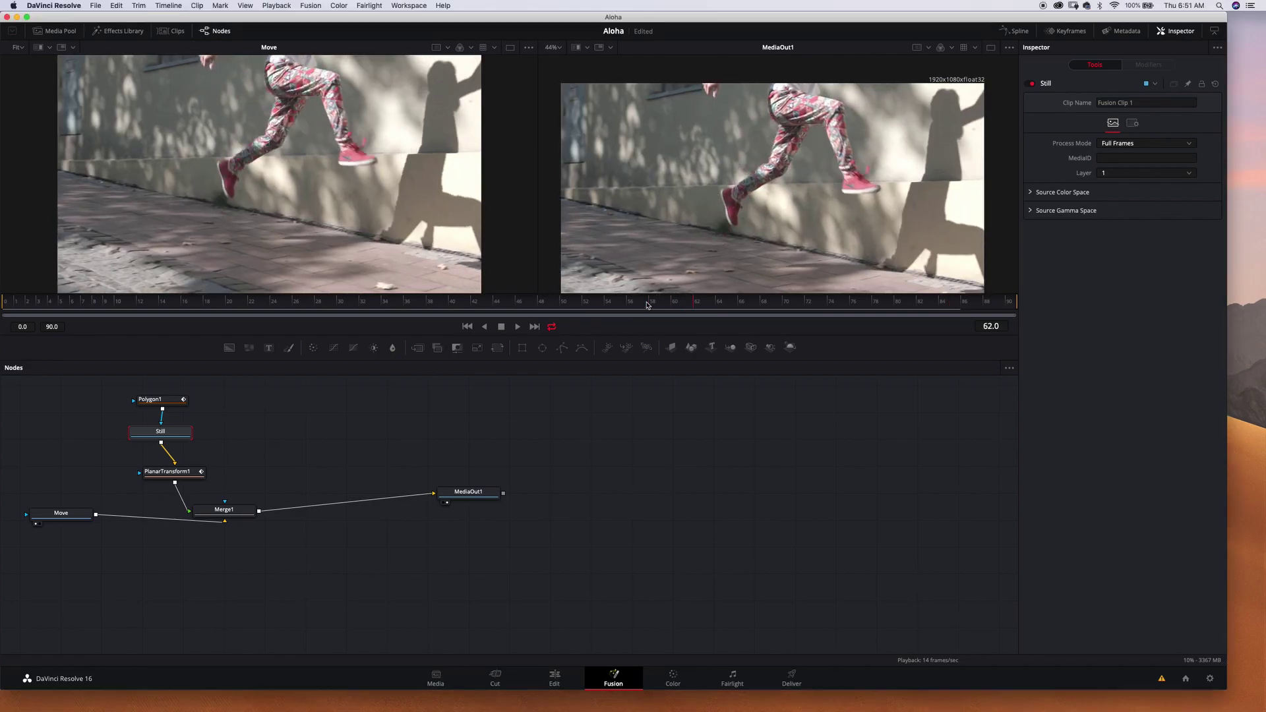
key("space")
Keyframe Polygon1's Level at frame 62, then set Level to 0.0 at frame 63
left_click(165, 401)
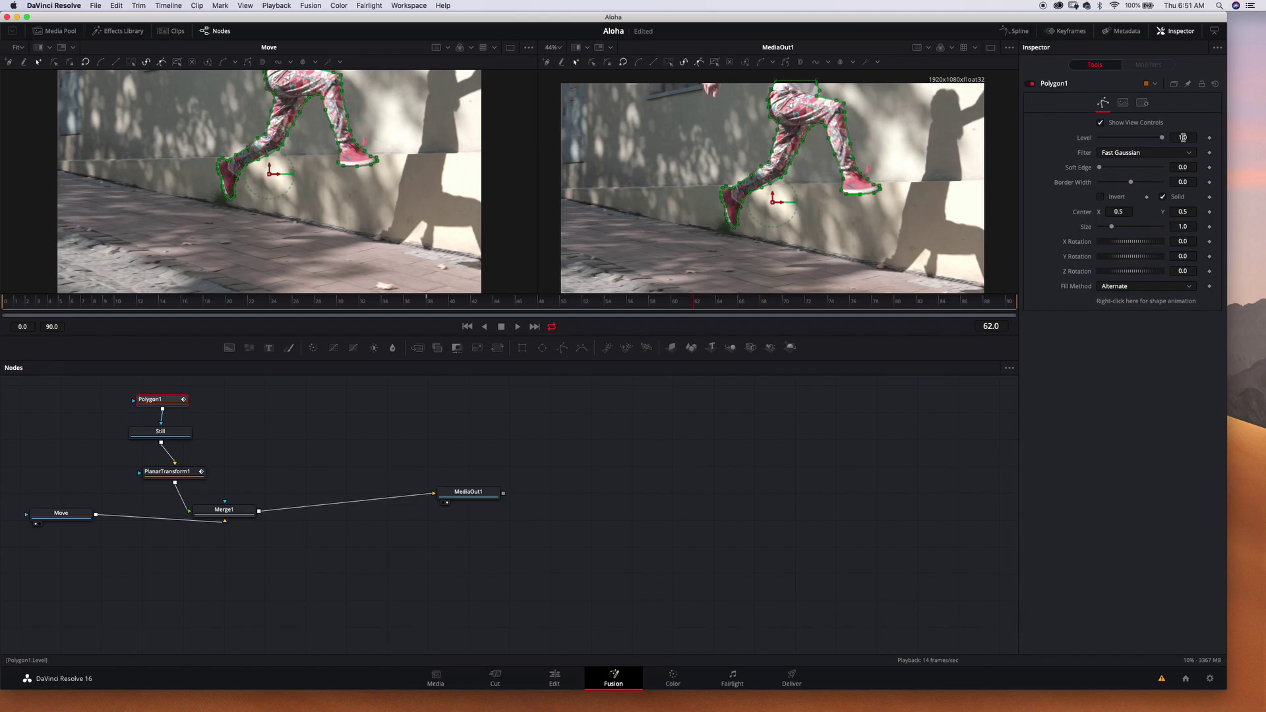
left_click(1210, 138)
key("Right")
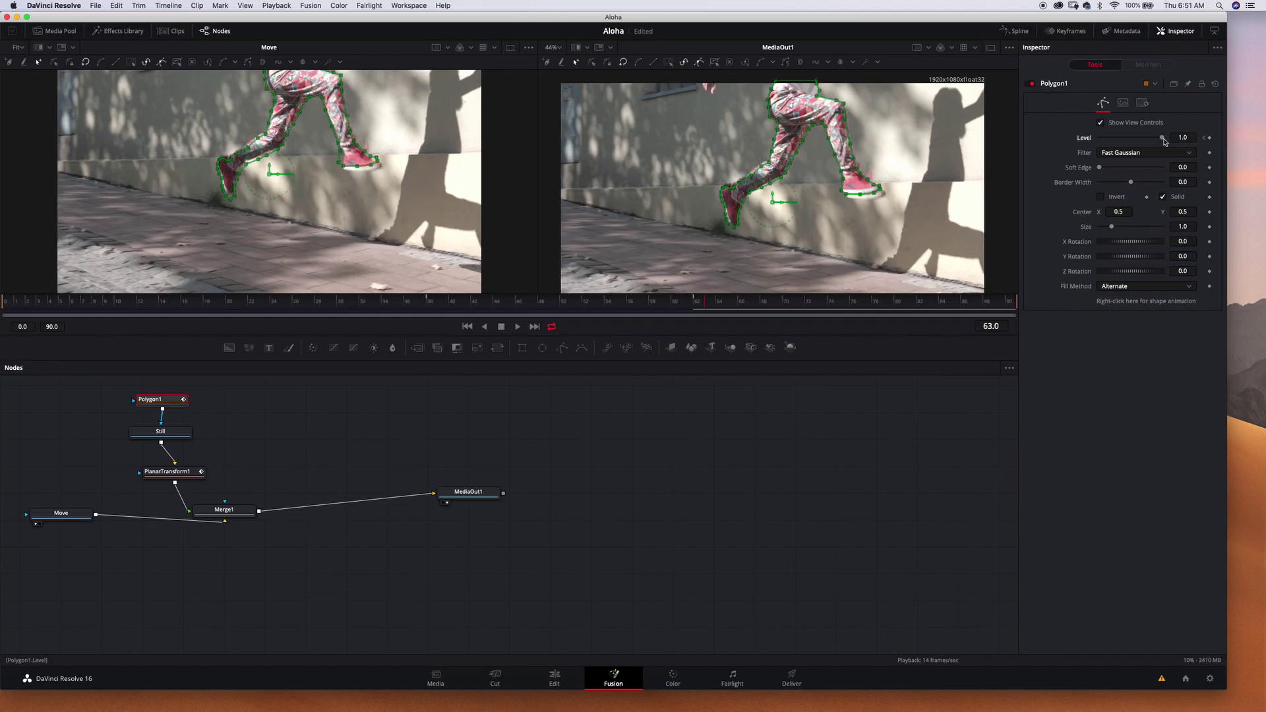
left_click_drag(1162, 140, 1085, 142)
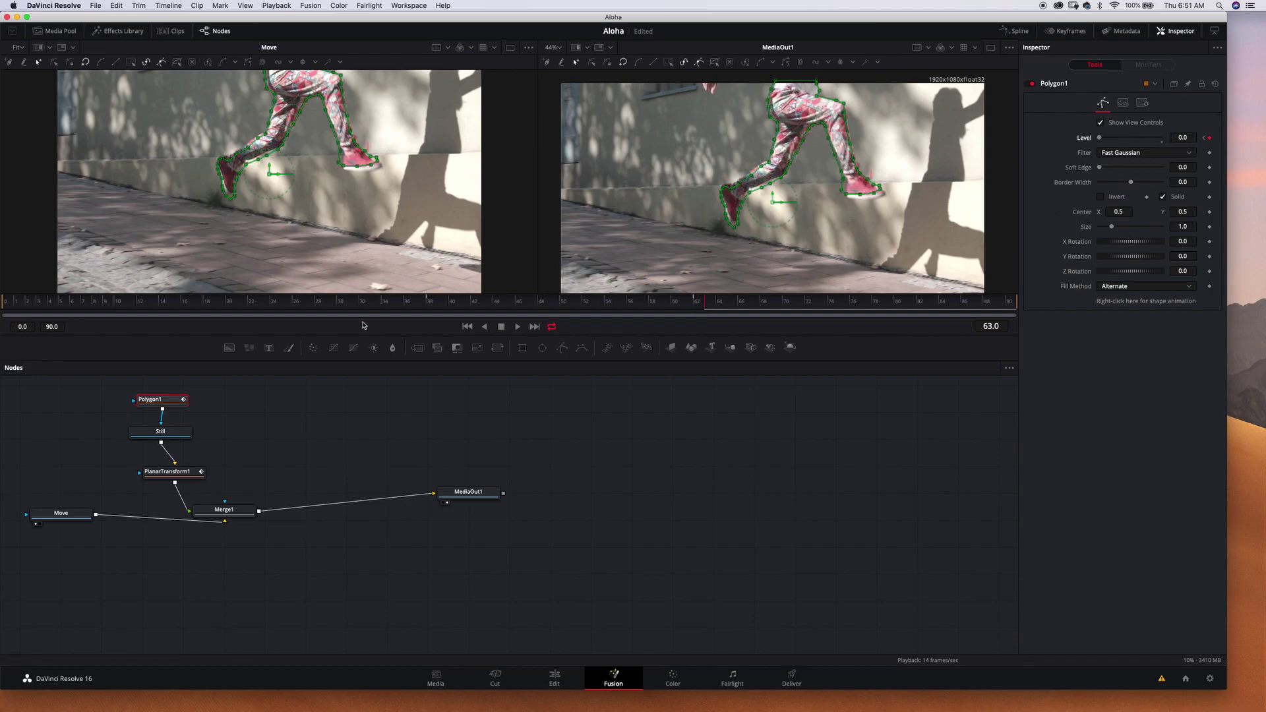
Play back the MediaOut1 result from frame 13 to confirm the frozen still vanishes
key("space")
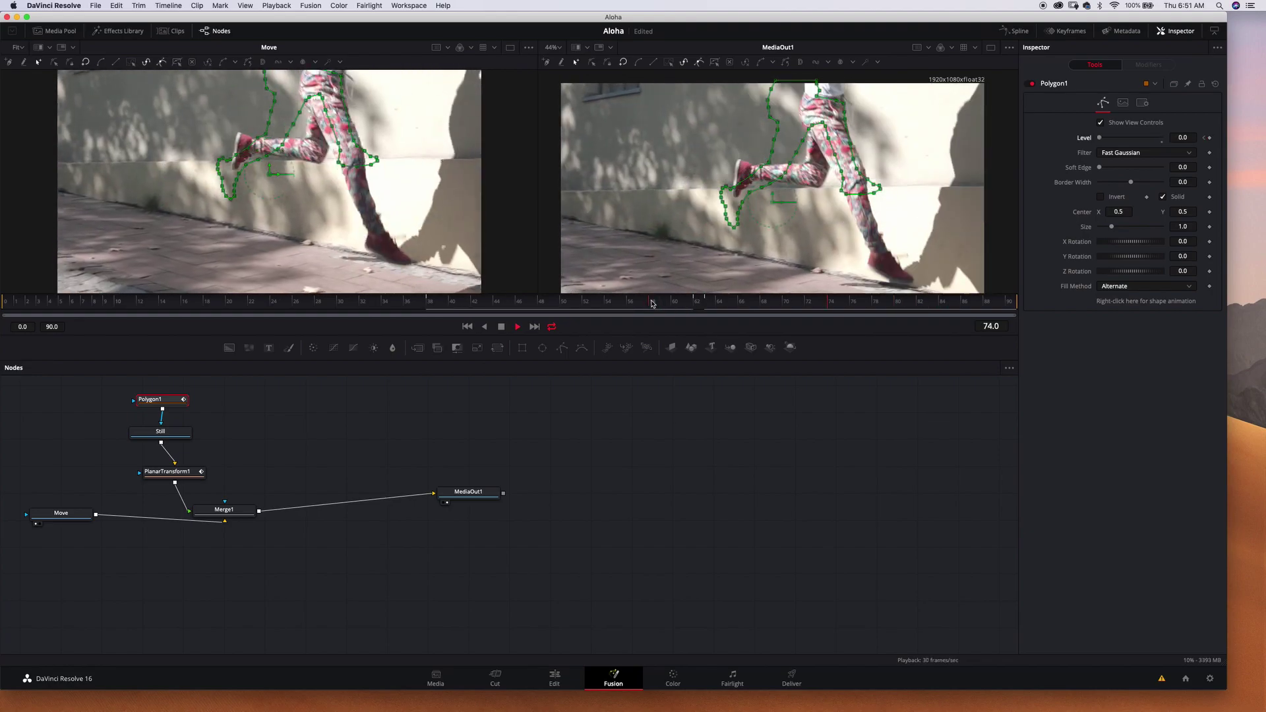
key("space")
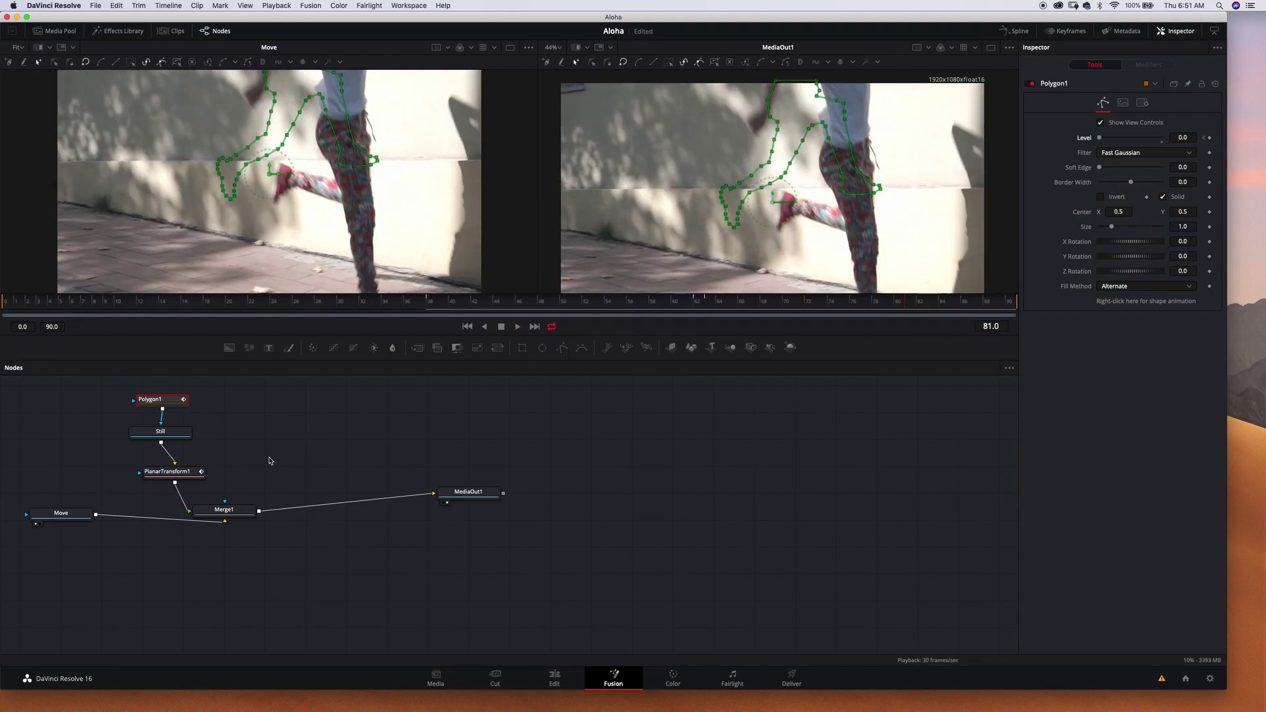
left_click(483, 495)
left_click(151, 305)
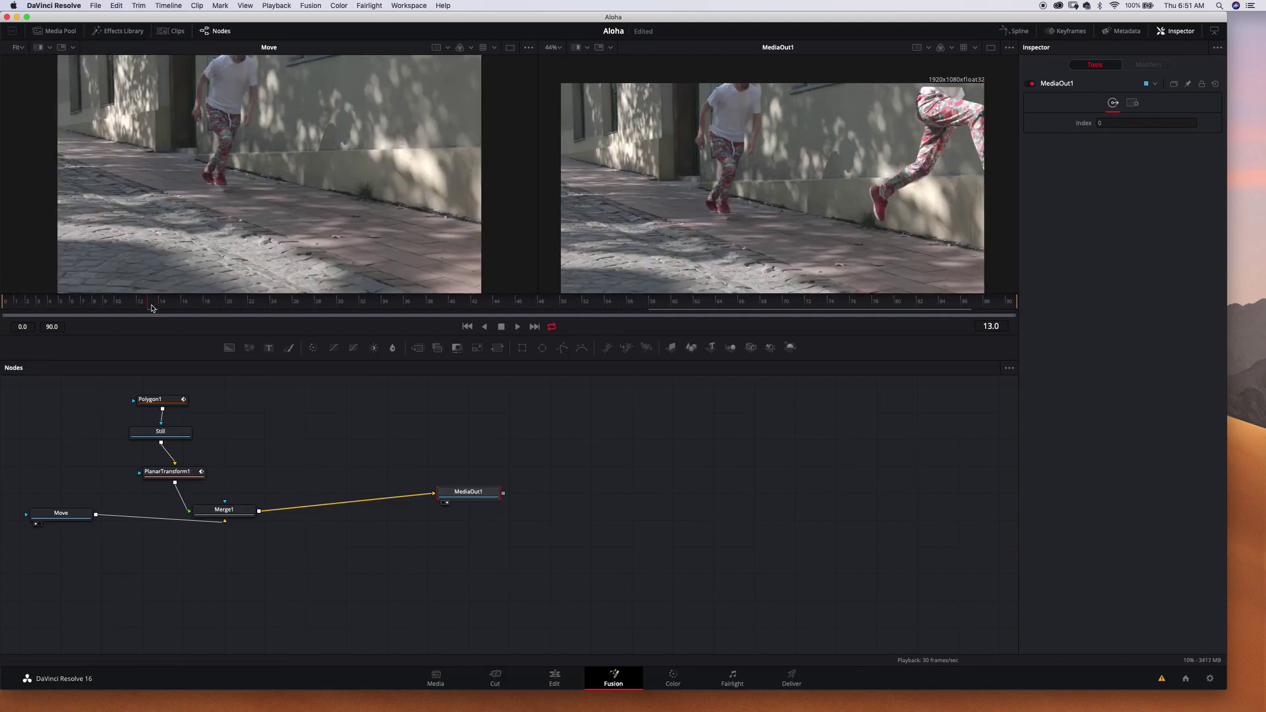
left_click(516, 328)
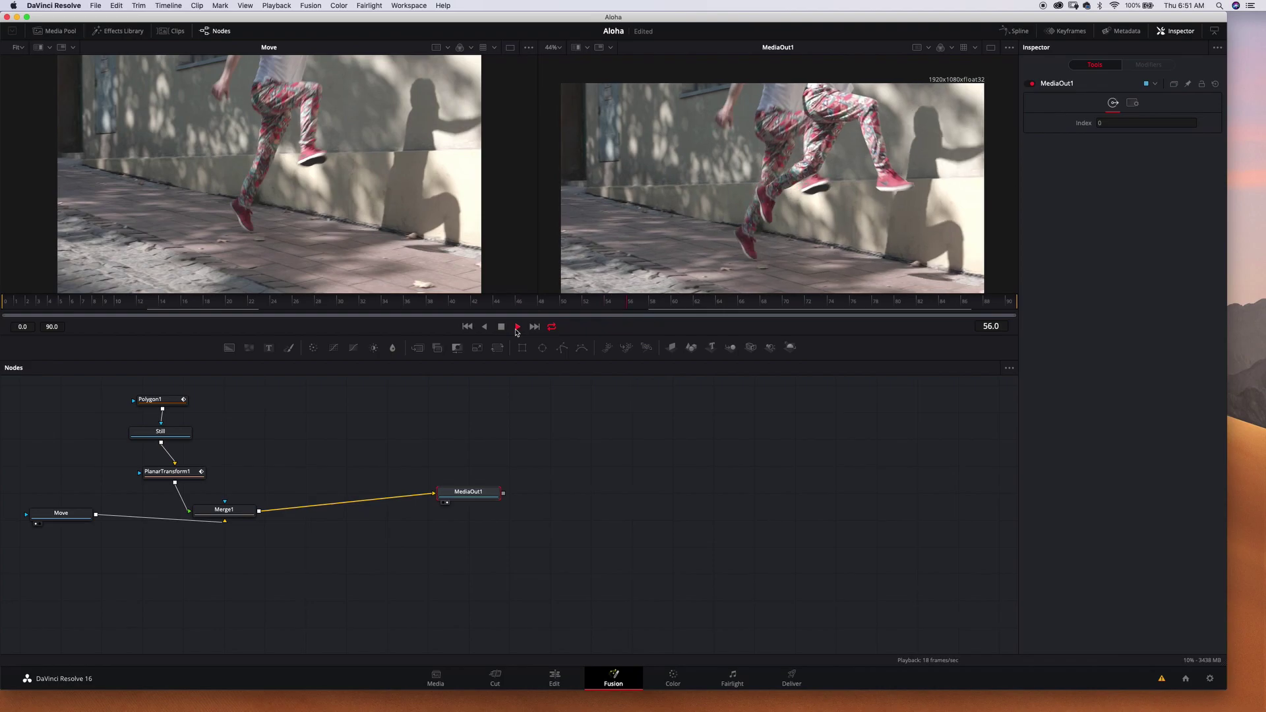
left_click(517, 327)
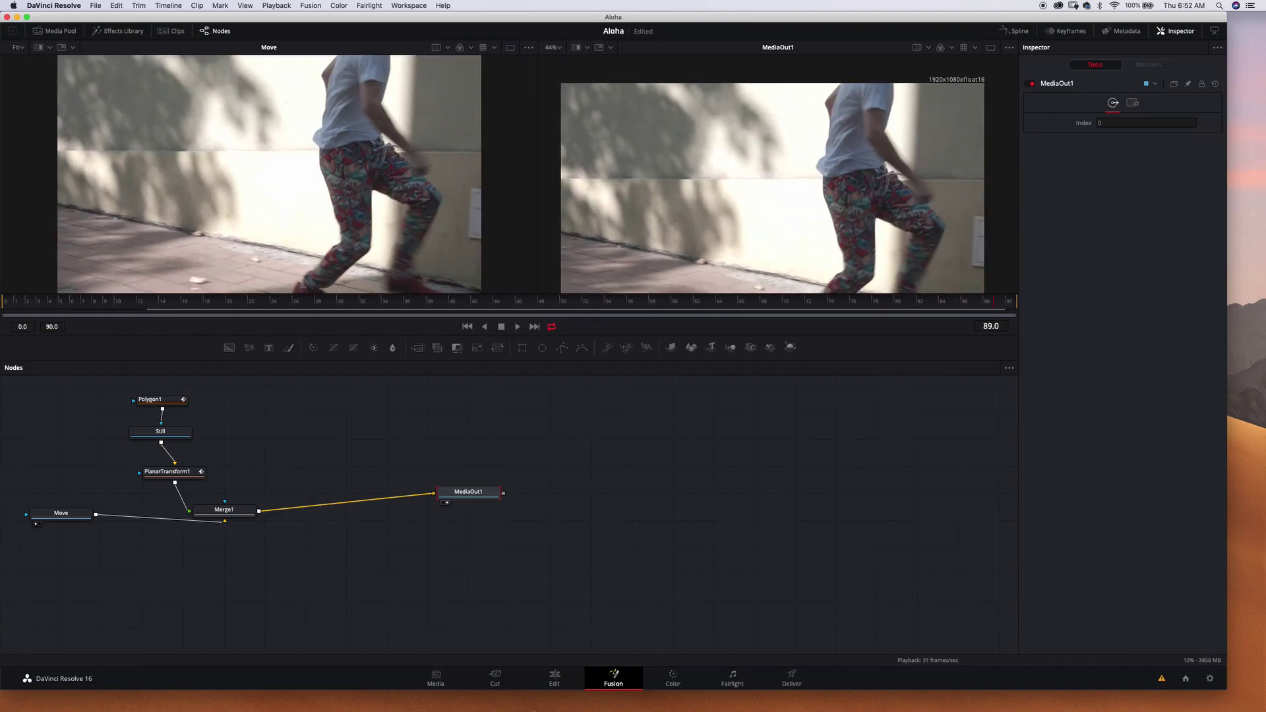
Return to the Edit page, where Timeline 1 shows Fusion Clip 1 on Video 1
left_click(555, 678)
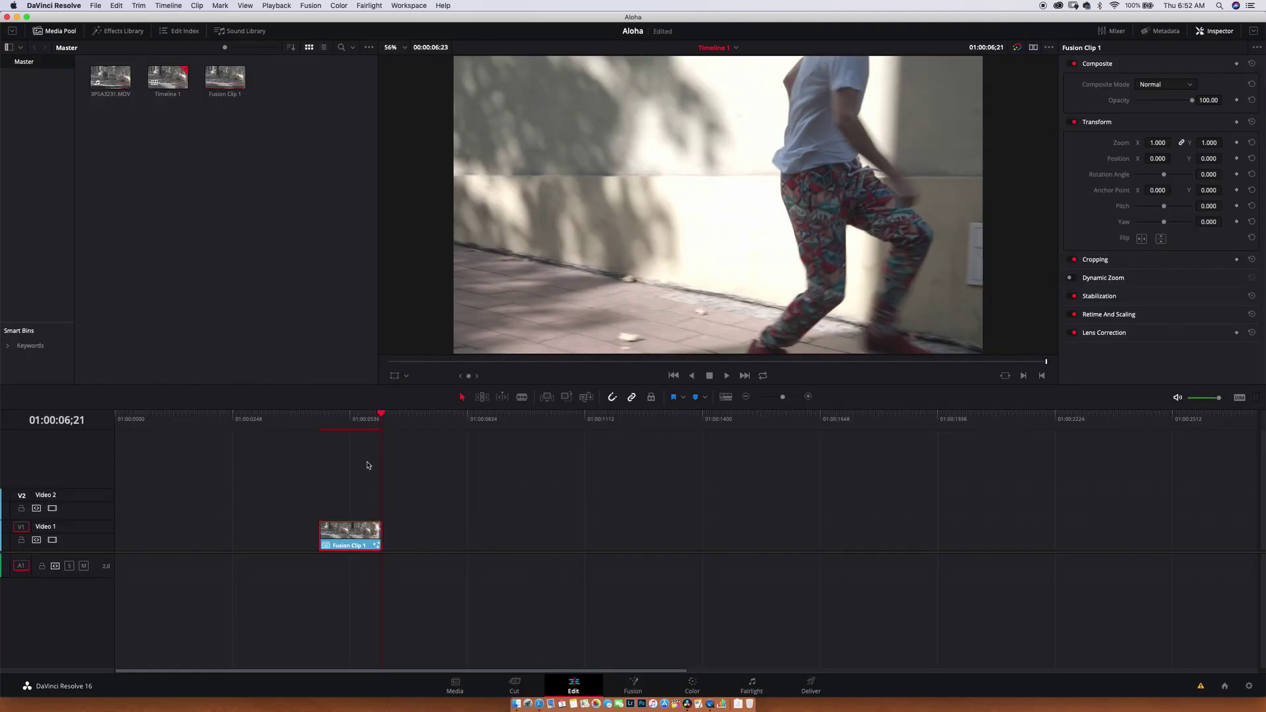